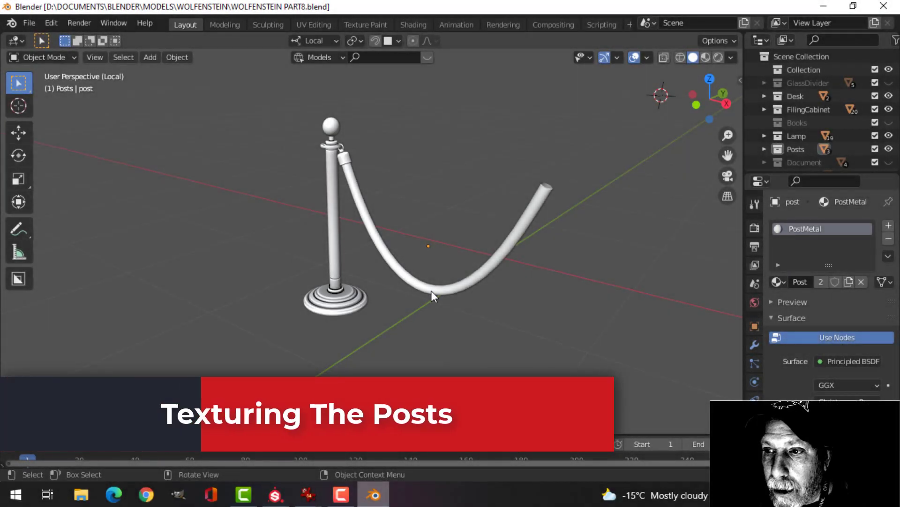
Step: Select every part of the rope post model and export it to a file
middle_drag(435, 261, 438, 246)
scroll(438, 246, up, 3)
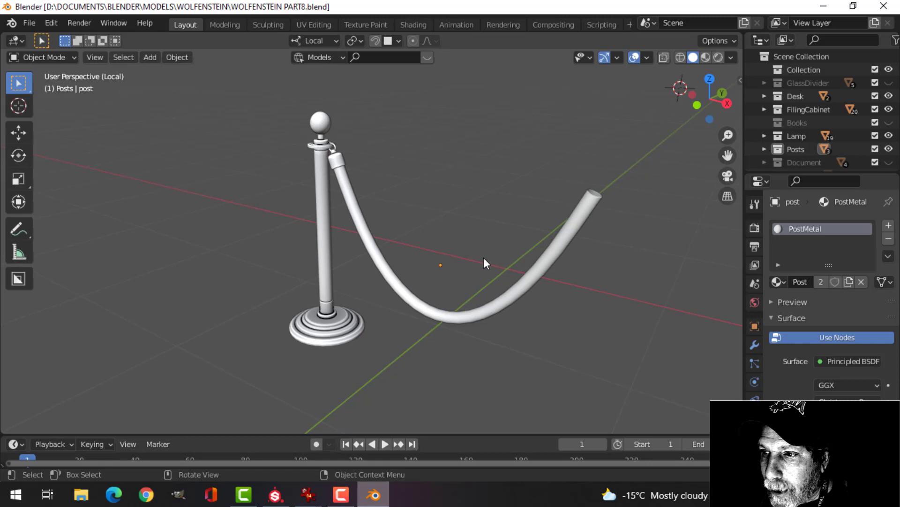
mouse_move(483, 258)
middle_down()
mouse_move(448, 260)
mouse_move(480, 255)
mouse_move(471, 257)
middle_up()
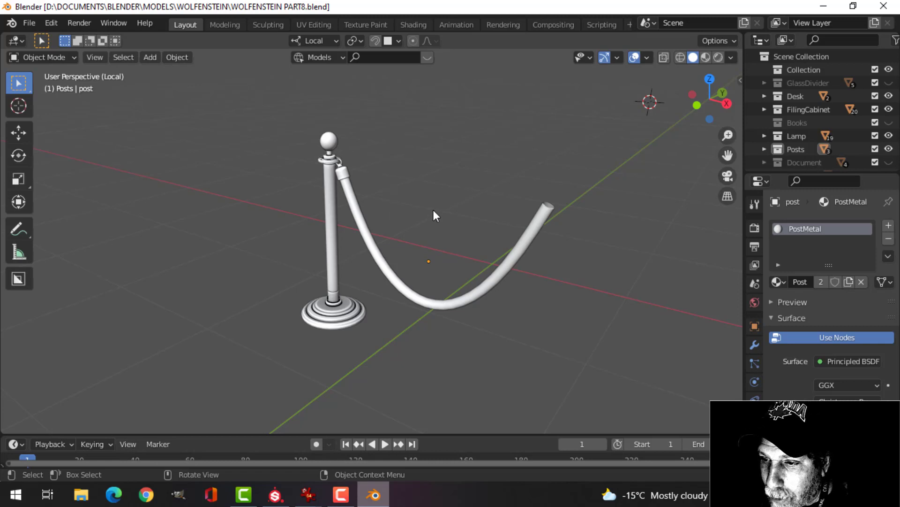
key(a)
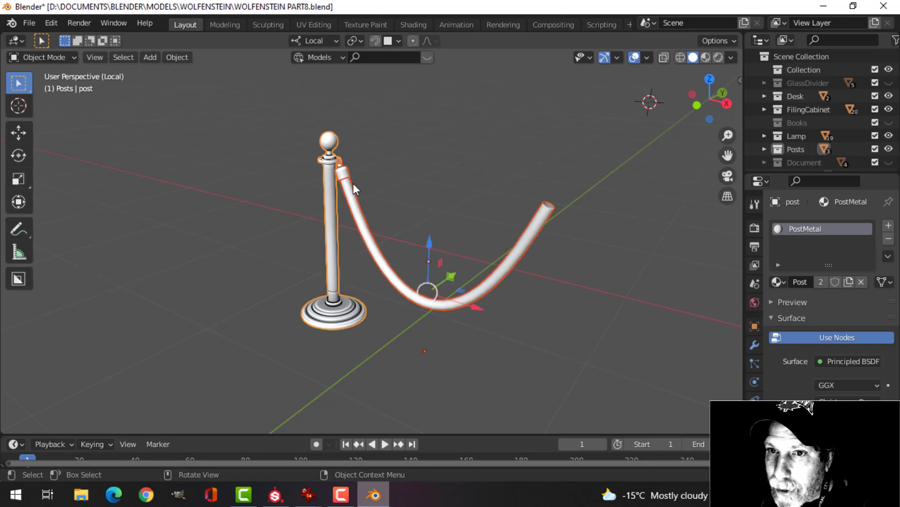
click(31, 22)
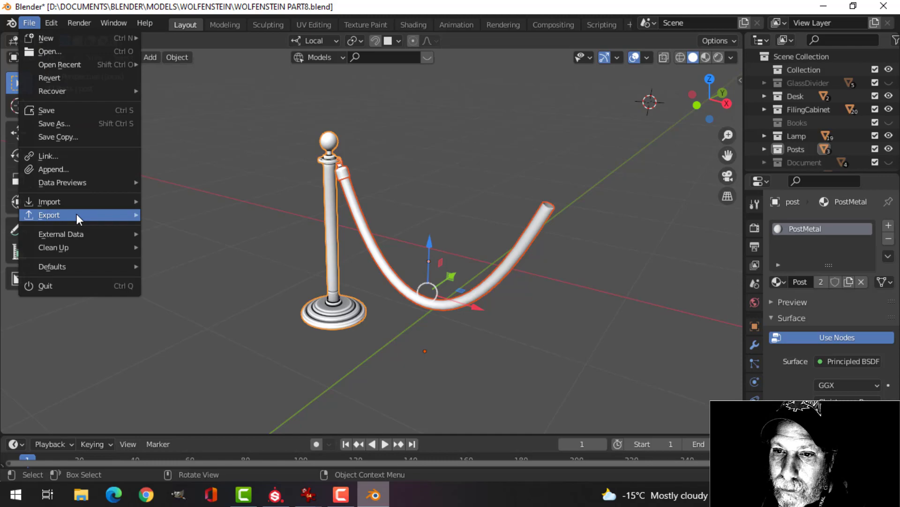
mouse_move(75, 215)
click(181, 293)
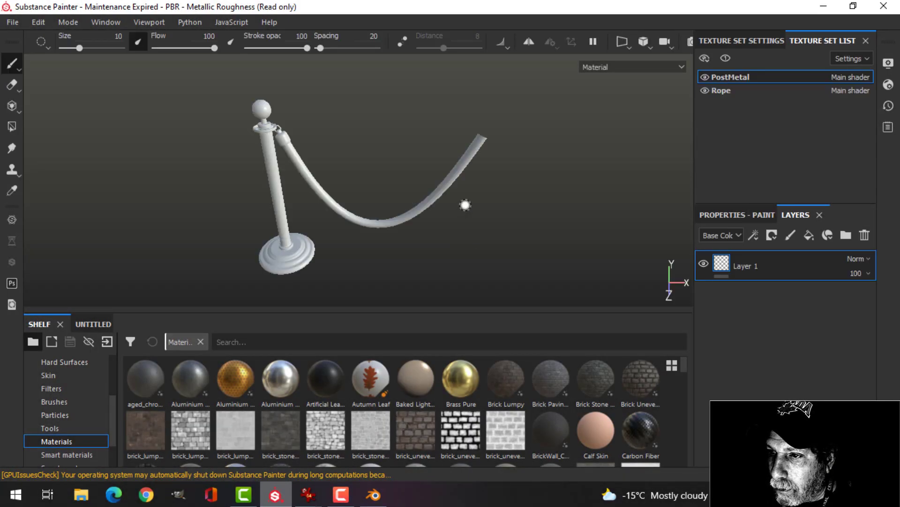
Step: Switch to Substance Painter and check what the PostMetal and Rope texture sets cover by hiding and reshowing each one
alt+drag(492, 215, 440, 195)
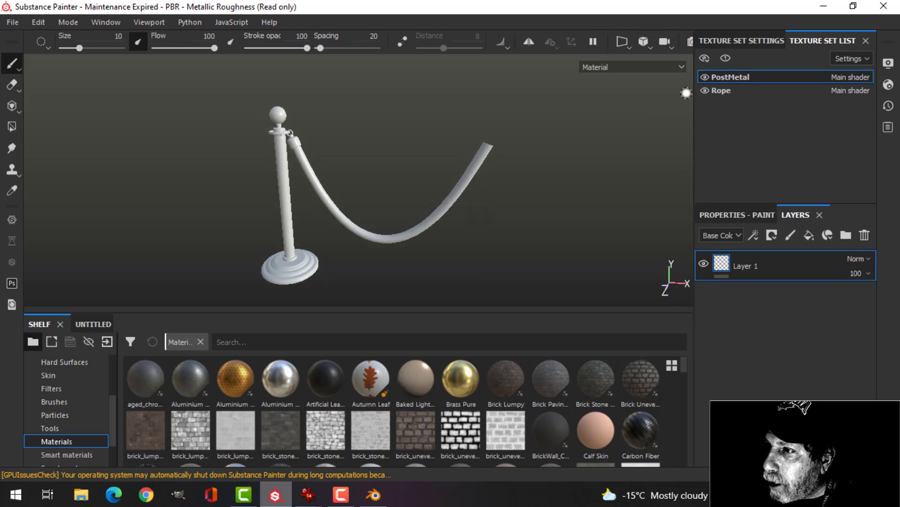
click(704, 77)
click(704, 77)
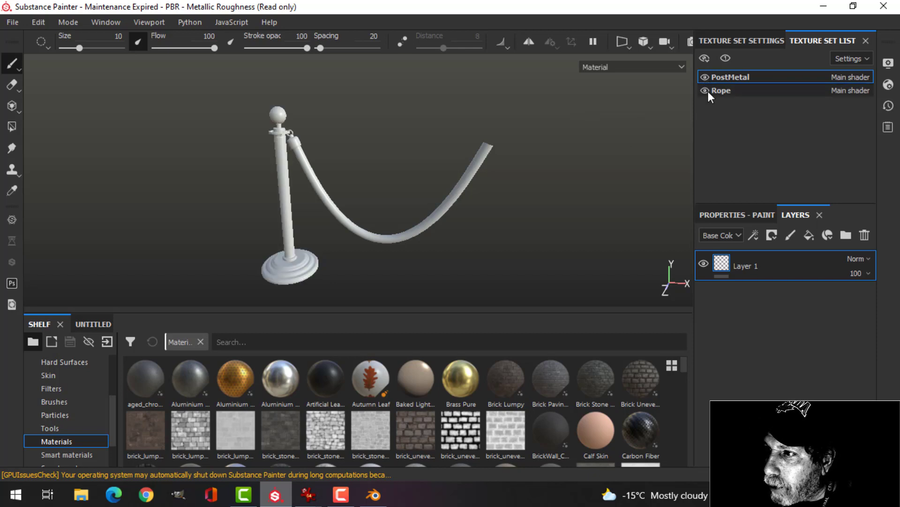
click(705, 90)
click(705, 90)
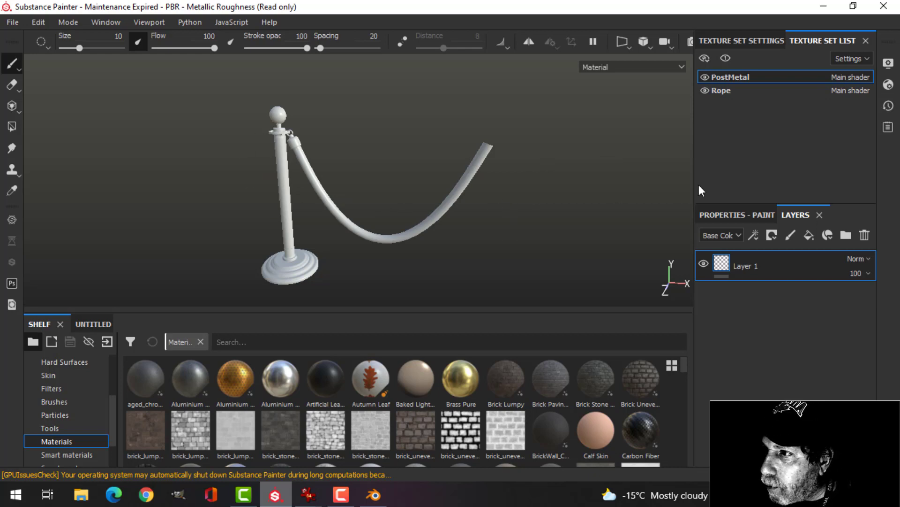
Step: Add another channel to the PostMetal texture set
click(753, 41)
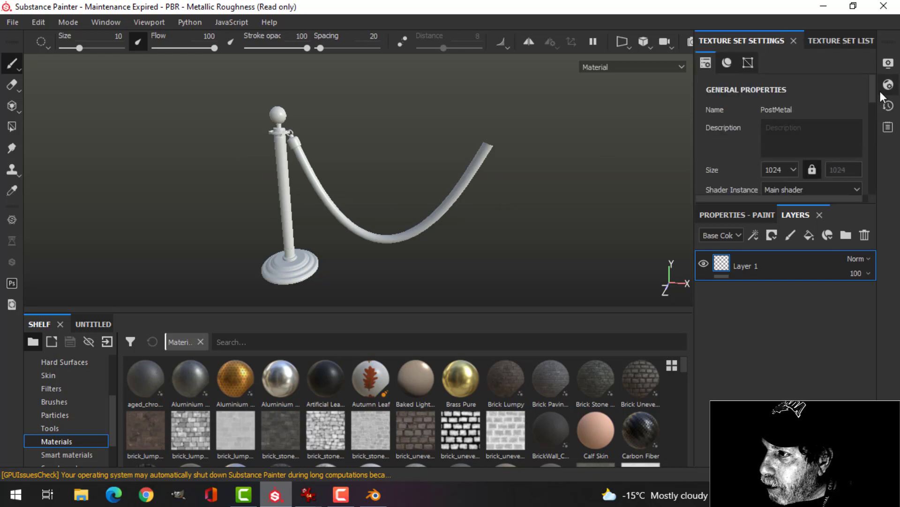
drag(871, 86, 874, 120)
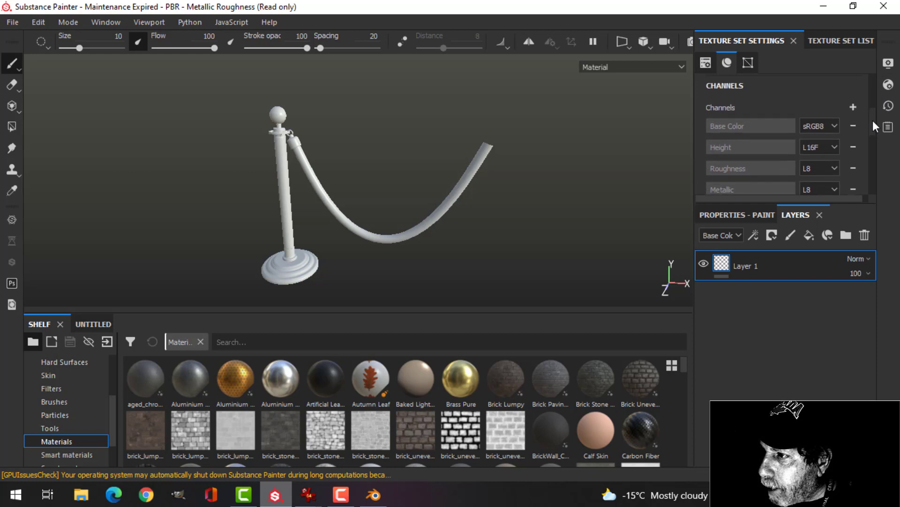
click(853, 108)
click(854, 122)
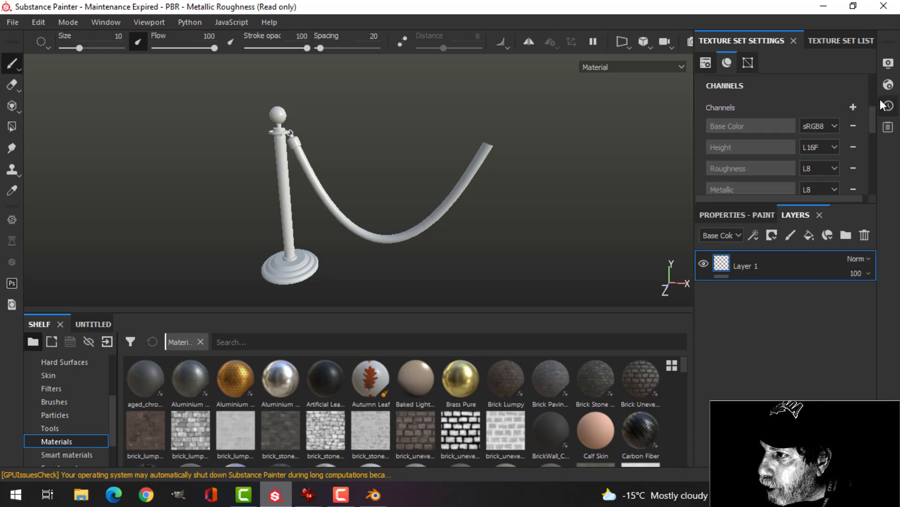
Step: Bake all mesh maps except ID at 1024 output size, using the low poly mesh as the high poly mesh
drag(871, 116, 863, 156)
click(823, 139)
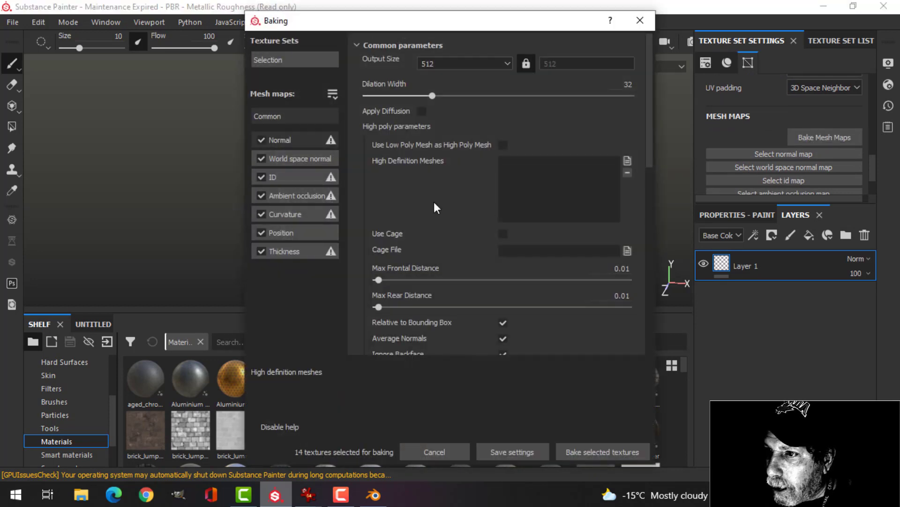
click(469, 63)
click(450, 118)
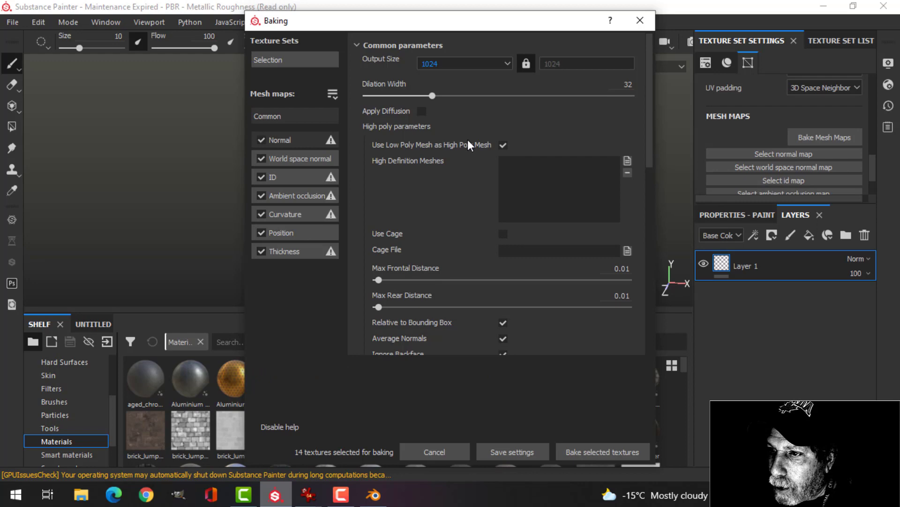
click(261, 177)
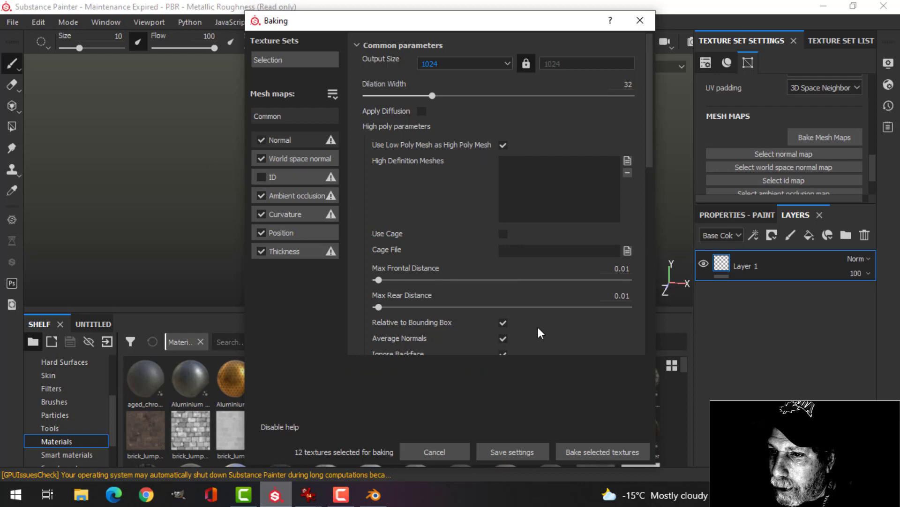
click(587, 452)
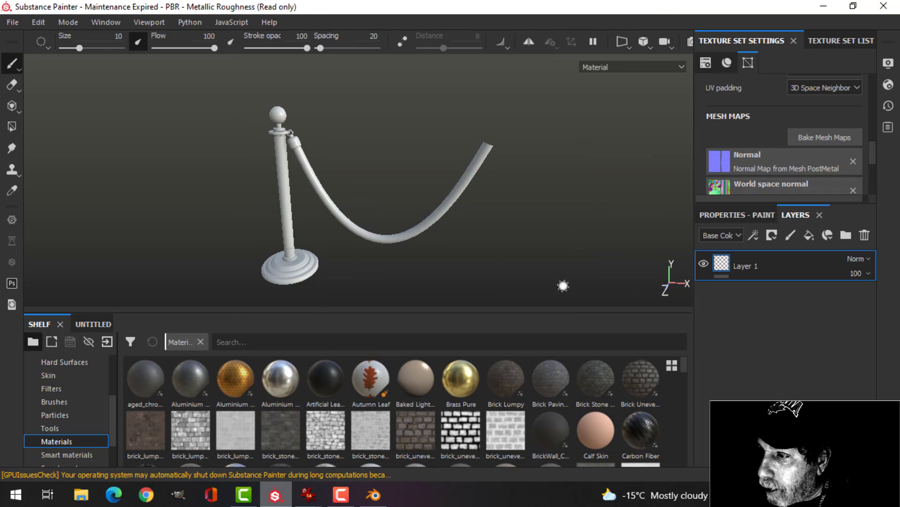
Step: Delete Layer 1 from the PostMetal texture set and apply the Bronze Armor smart material in its place
click(823, 47)
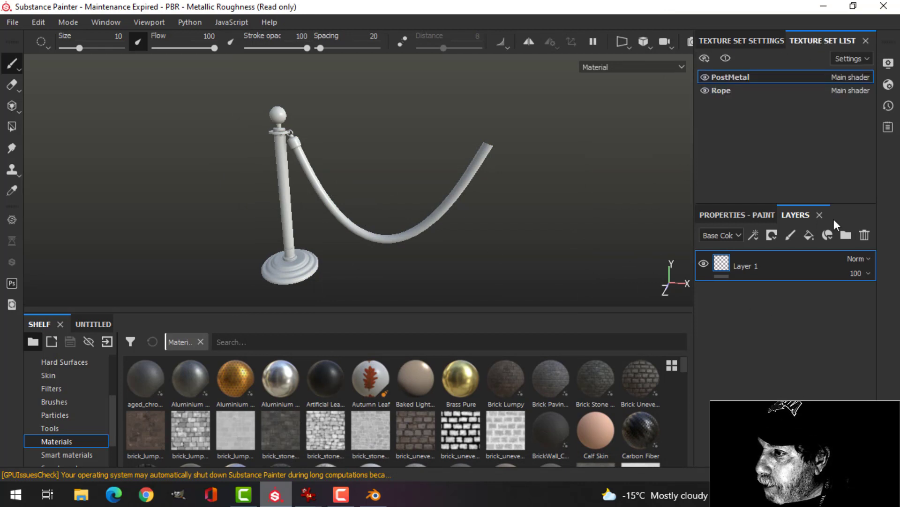
click(868, 236)
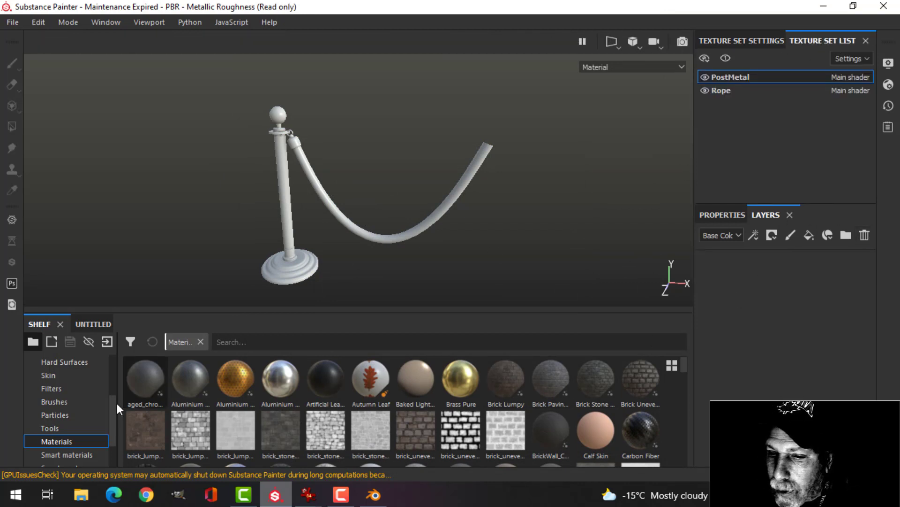
click(46, 455)
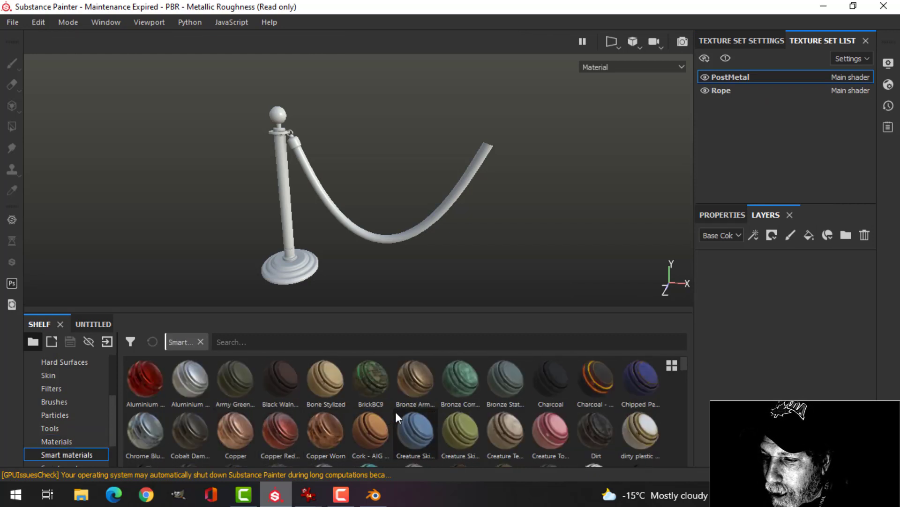
mouse_move(416, 382)
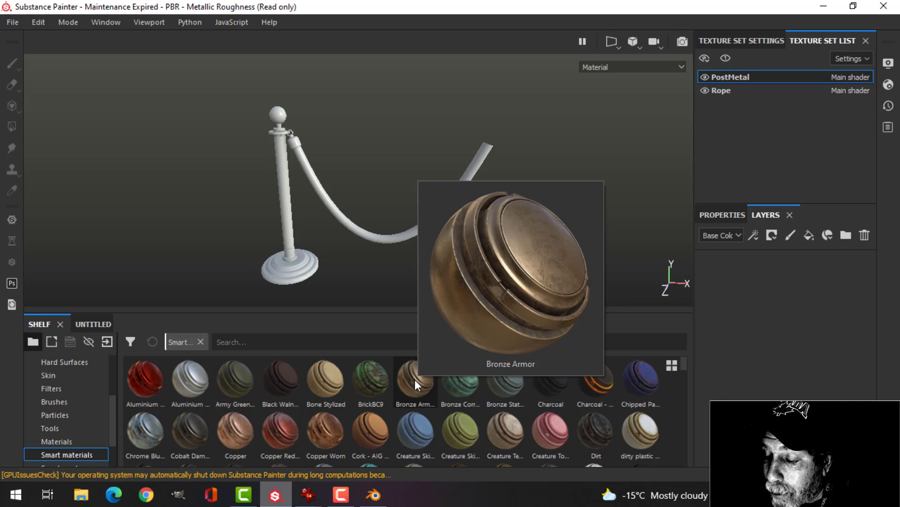
drag(415, 379, 727, 298)
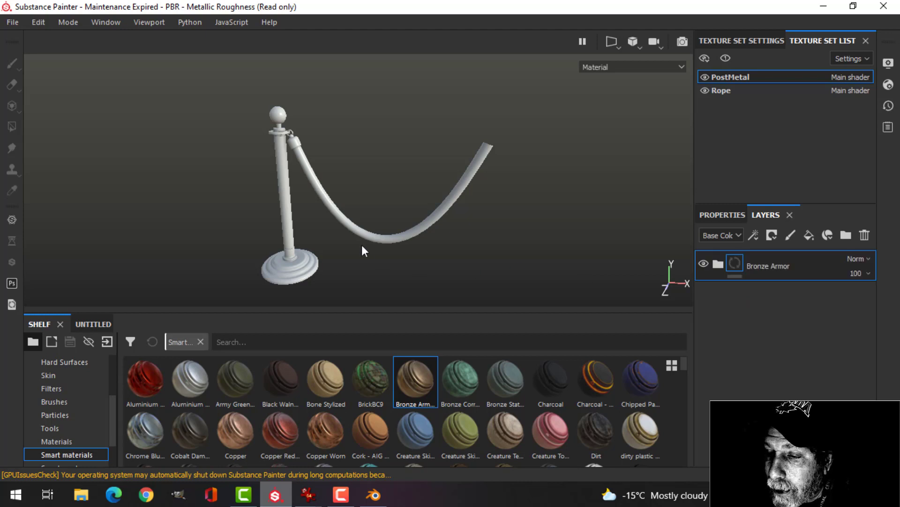
scroll(346, 224, up, 3)
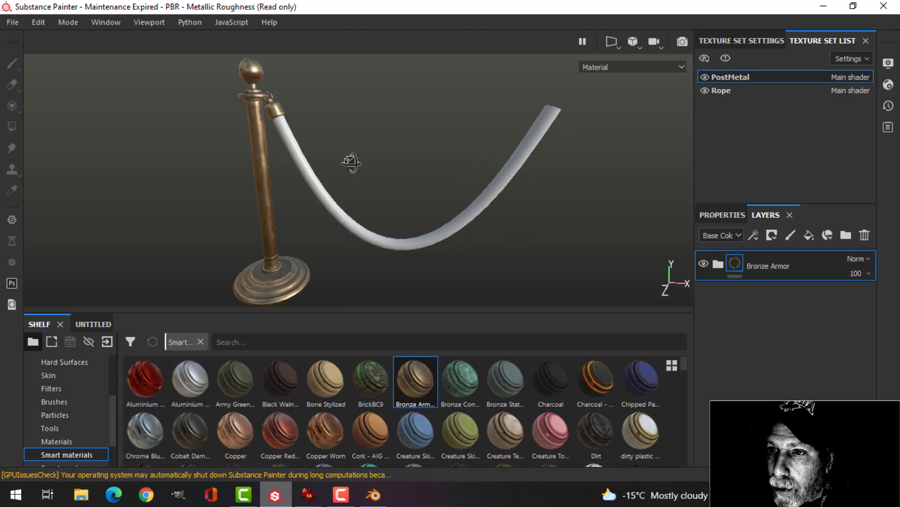
alt+drag(351, 163, 327, 193)
alt+middle_drag(327, 193, 356, 194)
alt+drag(356, 194, 362, 185)
alt+middle_drag(361, 184, 354, 187)
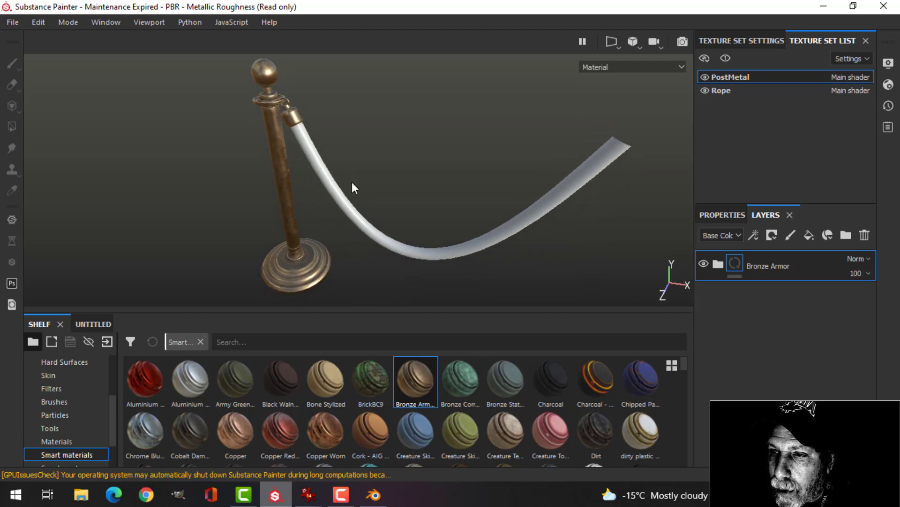
alt+drag(354, 188, 367, 168)
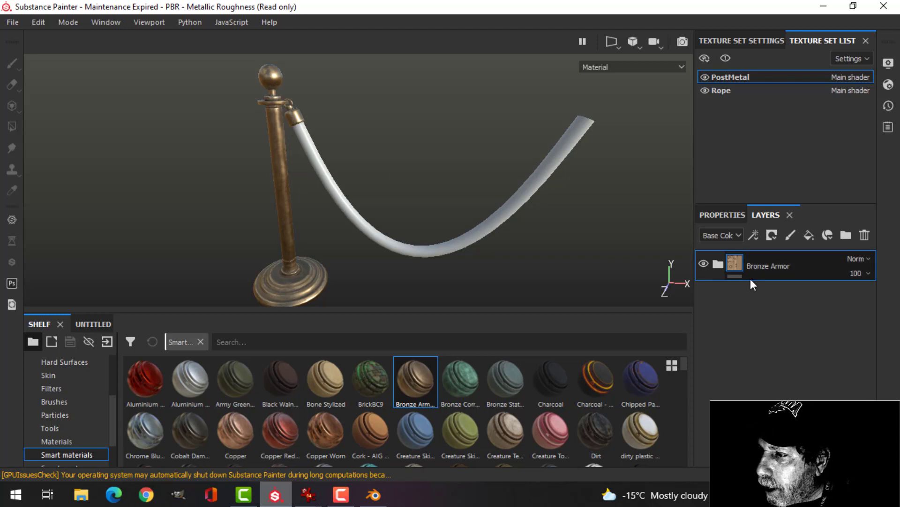
Step: Delete Layer 1 from the Rope texture set and add a fill layer
click(723, 92)
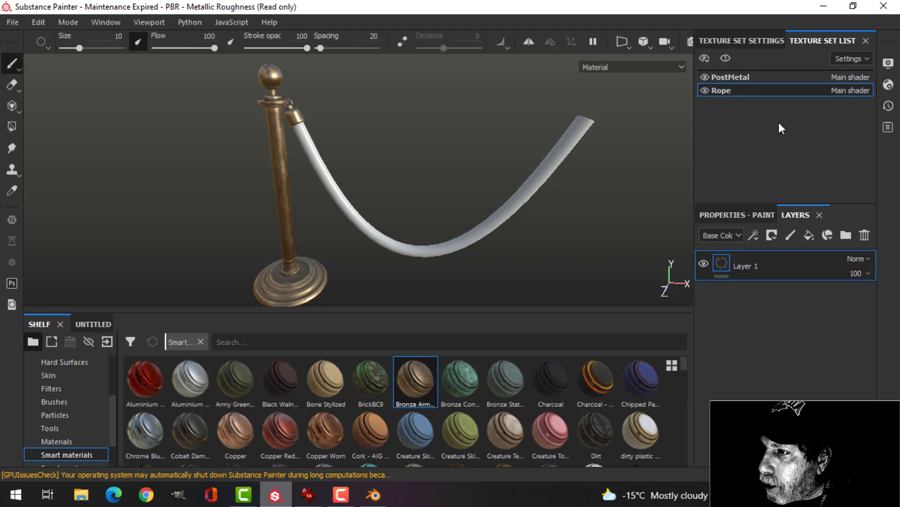
click(864, 235)
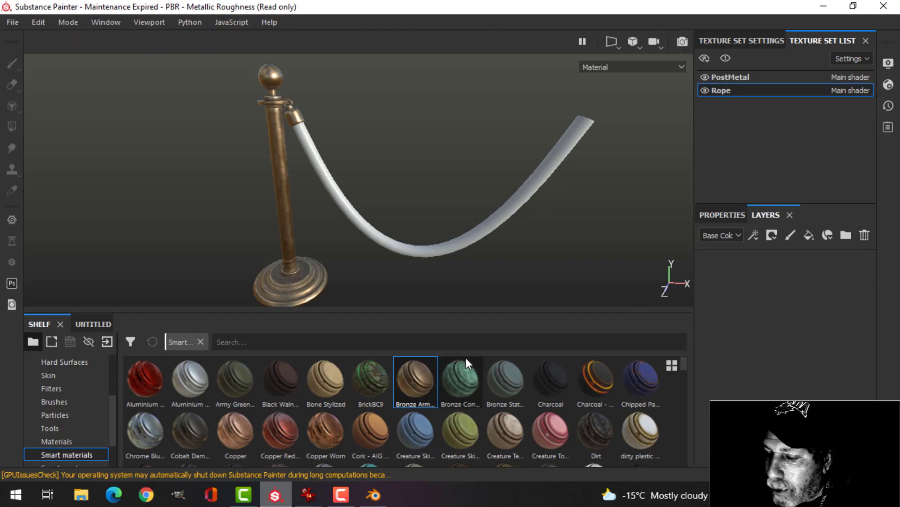
scroll(66, 408, up, 3)
click(60, 414)
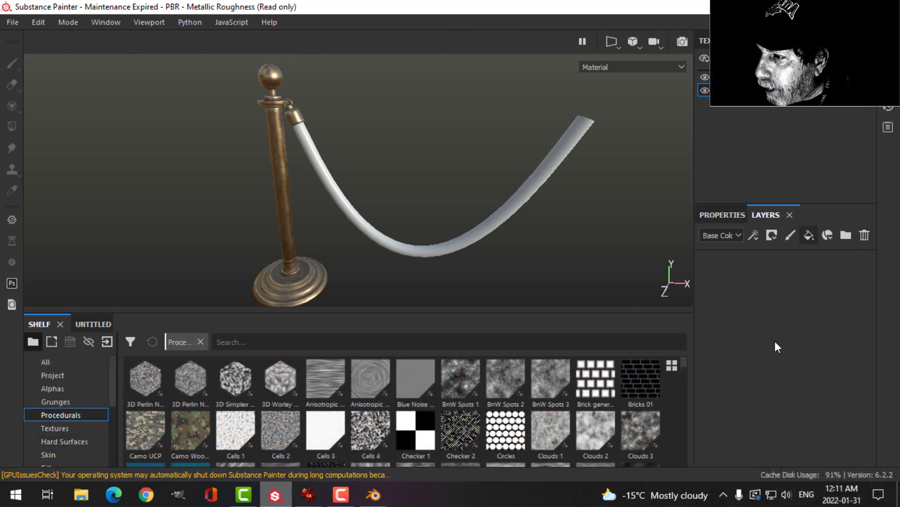
key(ctrl+shift+f)
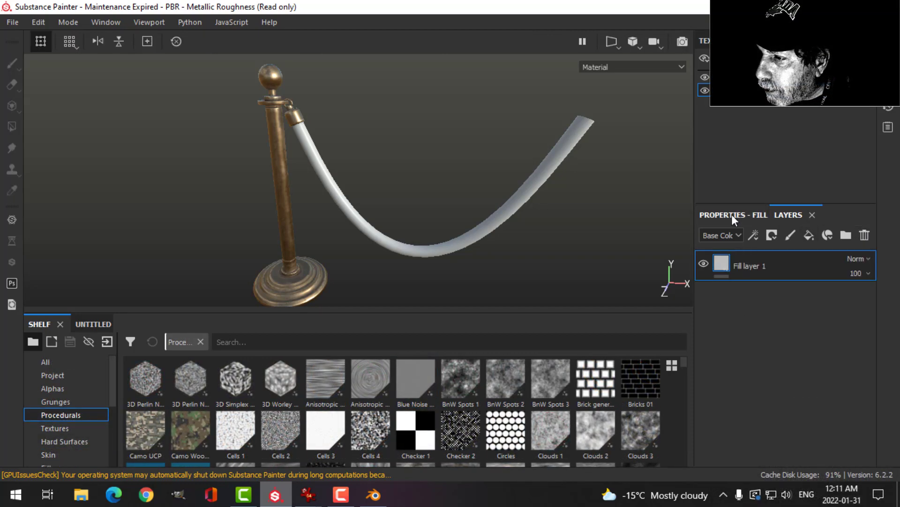
Step: Turn off the metal and nrm channels of the rope's fill layer, keeping color, height and rough enabled
click(733, 216)
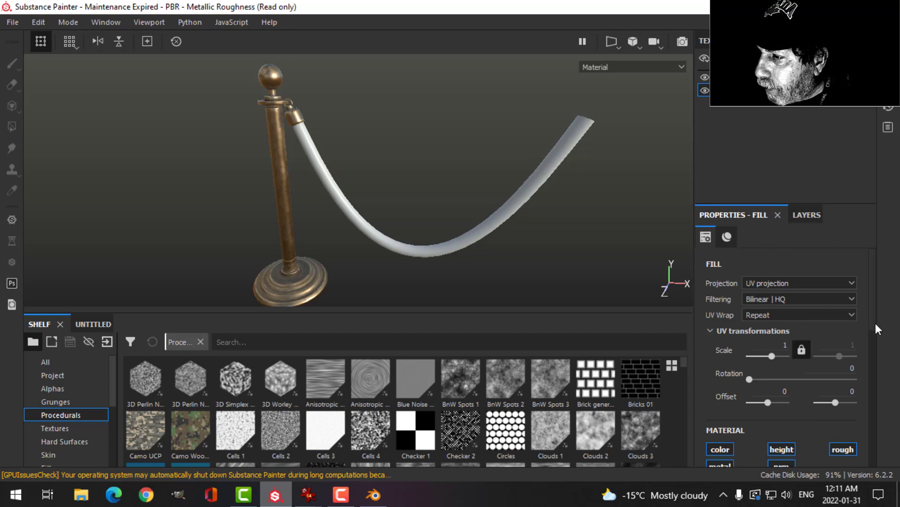
drag(876, 323, 873, 363)
click(722, 336)
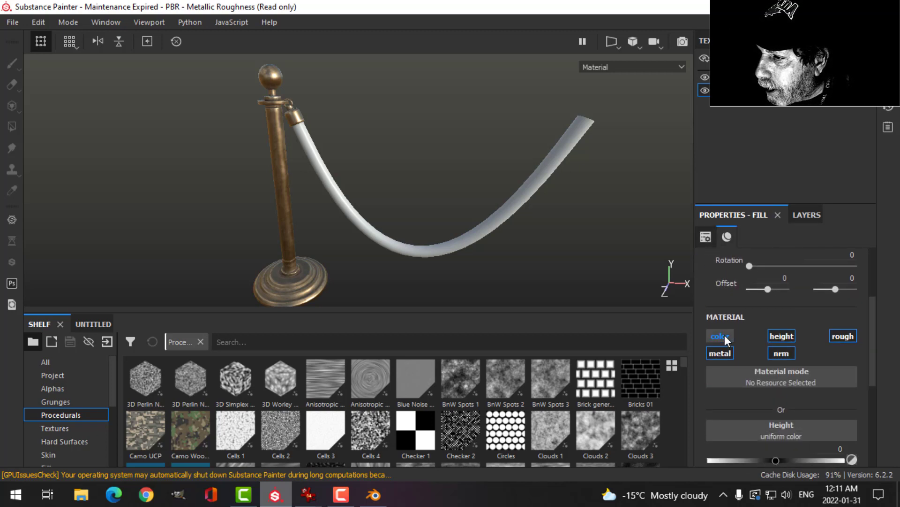
click(724, 335)
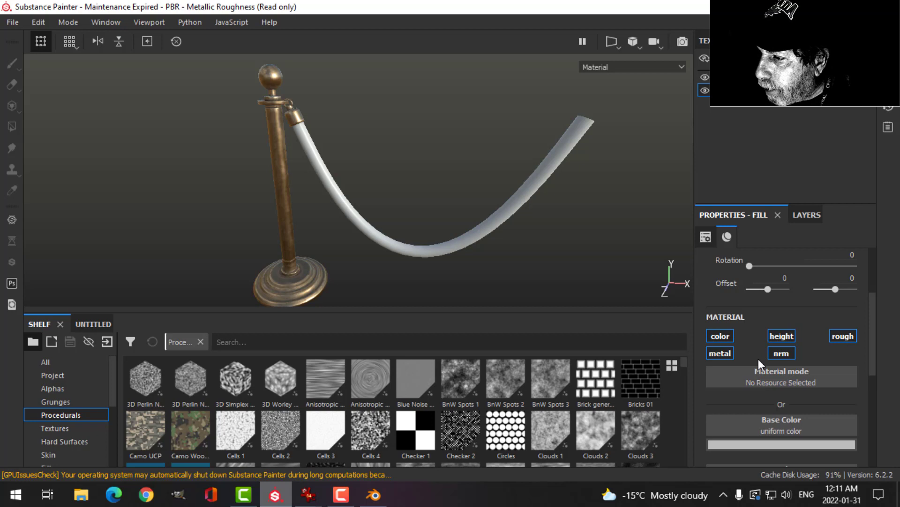
click(726, 355)
click(779, 352)
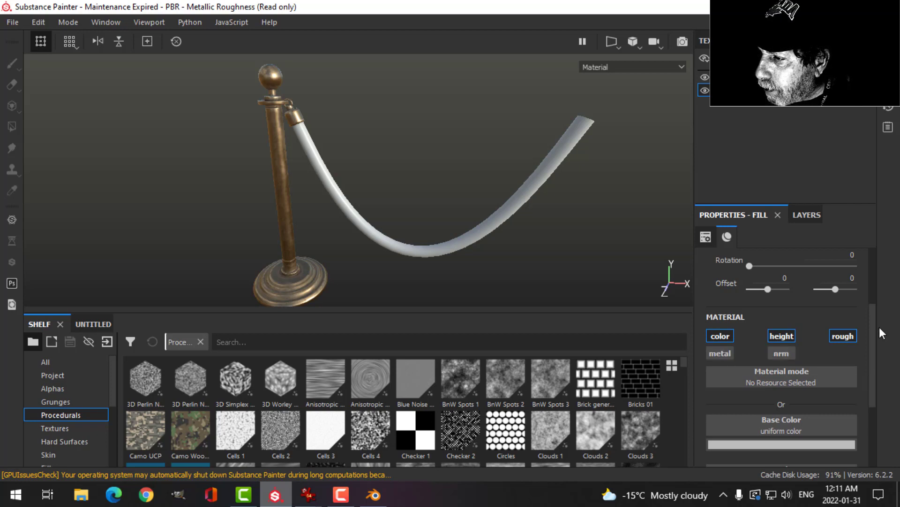
Step: Set the rope fill layer's base color to a dark red of R 0.240, G 0.003, B 0.003
drag(874, 327, 876, 362)
click(784, 351)
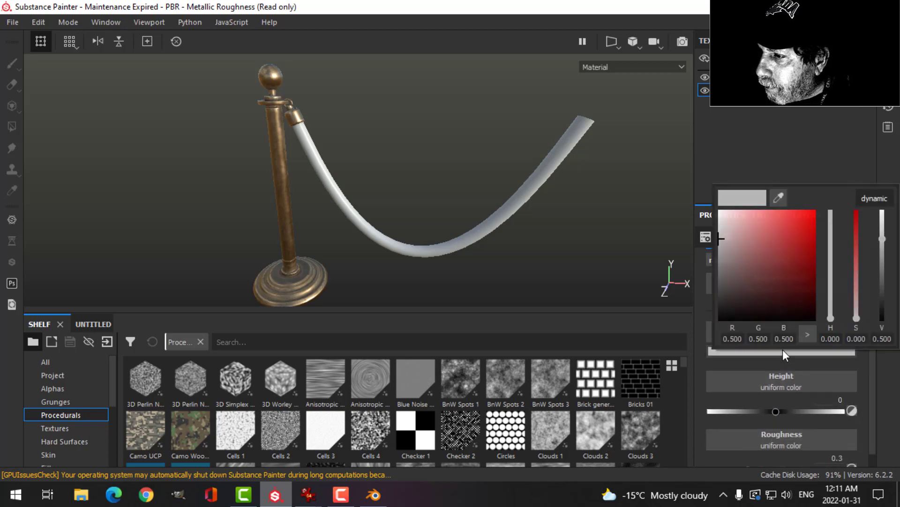
click(803, 247)
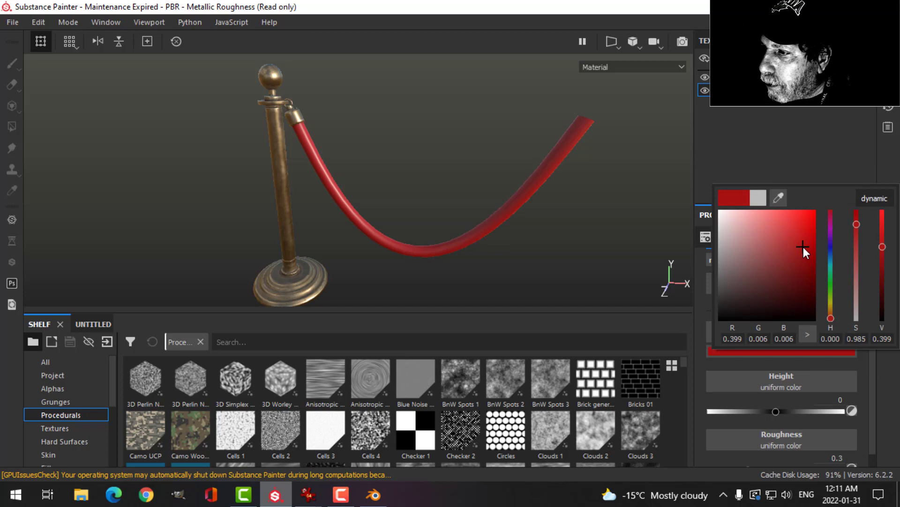
mouse_move(804, 247)
mouse_down()
mouse_move(796, 260)
mouse_move(804, 262)
mouse_up()
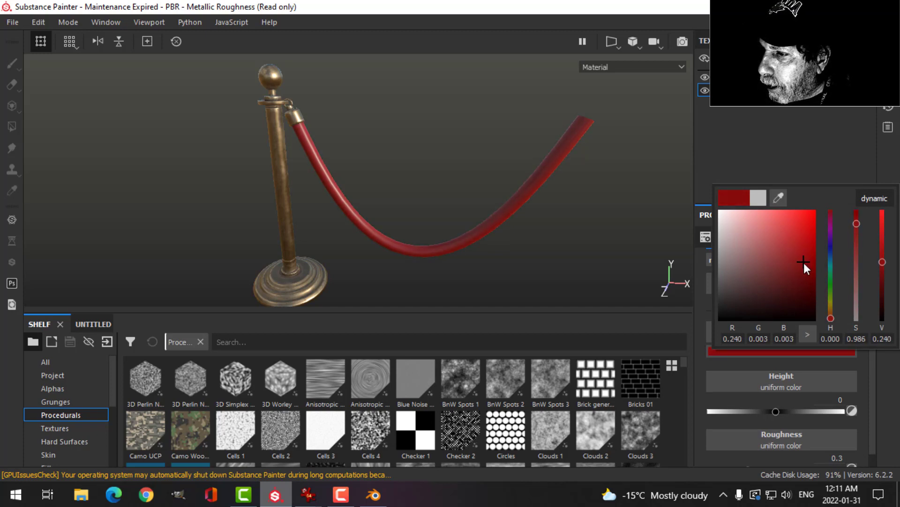
click(859, 158)
alt+drag(522, 230, 483, 223)
scroll(479, 241, up, 3)
scroll(479, 241, down, 2)
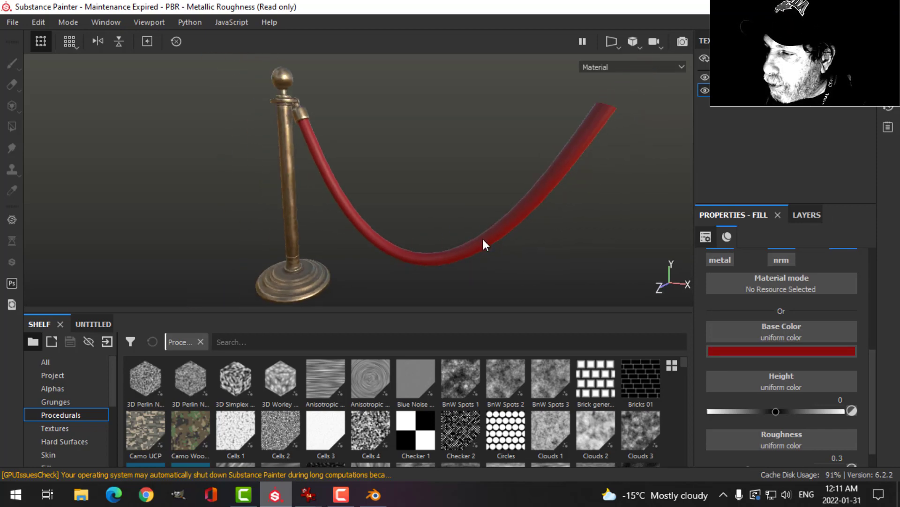
Step: Assign the Fibers 2 procedural to the height channel of the rope's fill layer
click(804, 222)
scroll(65, 413, down, 3)
click(66, 455)
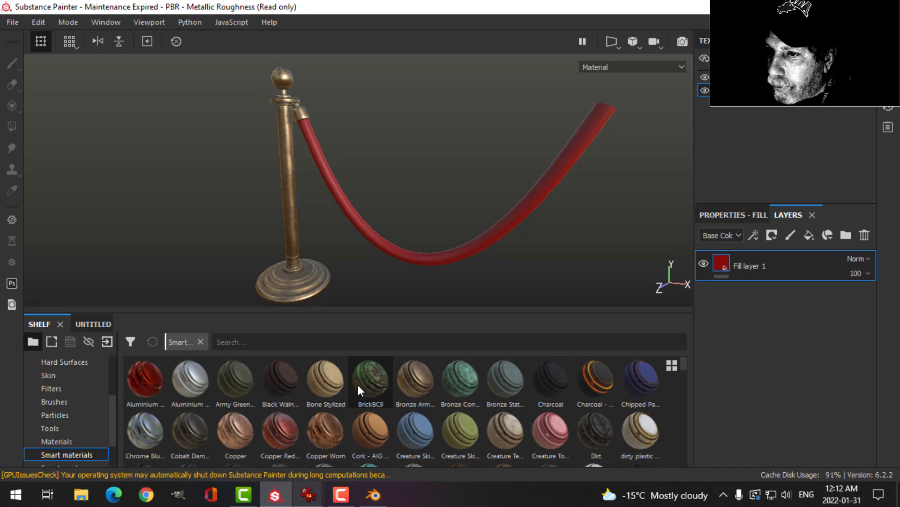
scroll(66, 422, up, 3)
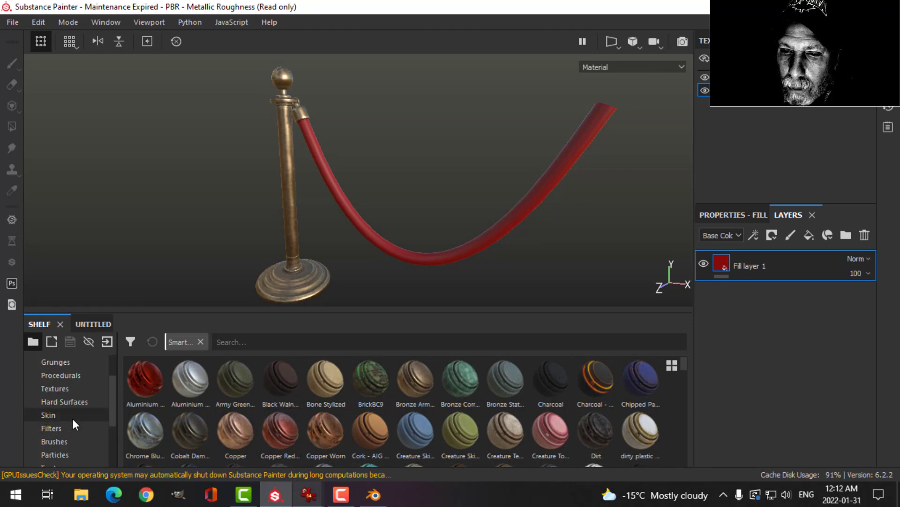
click(69, 414)
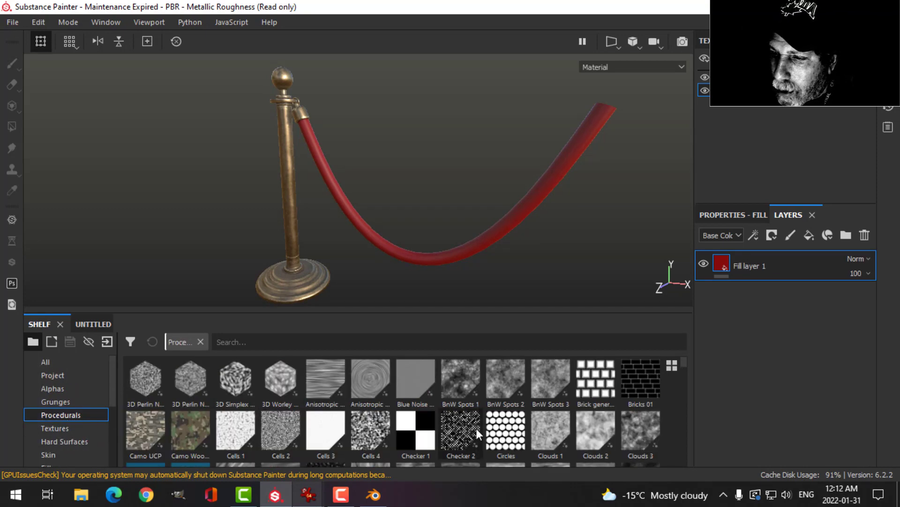
scroll(504, 408, down, 5)
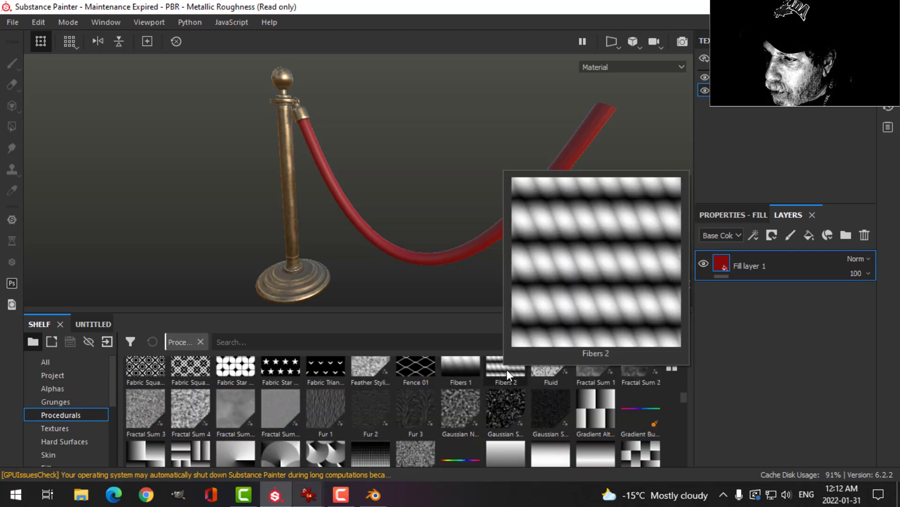
click(749, 215)
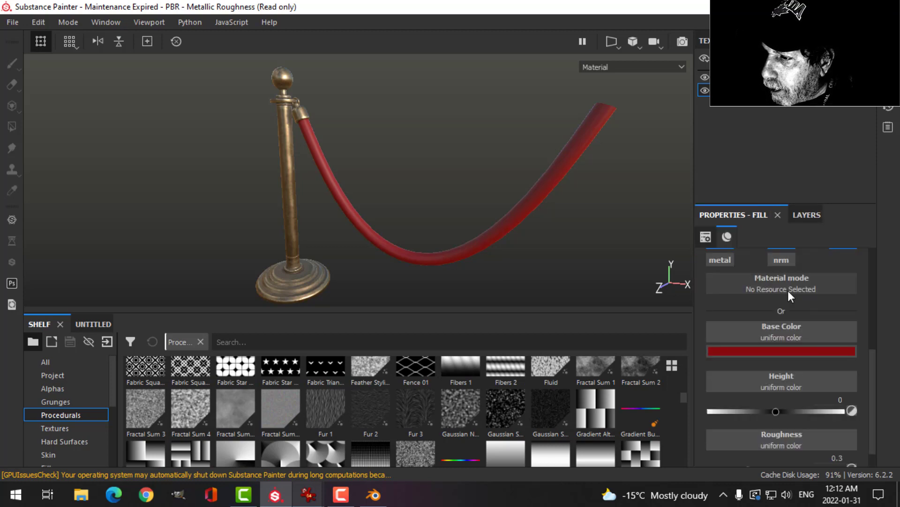
scroll(870, 364, down, 1)
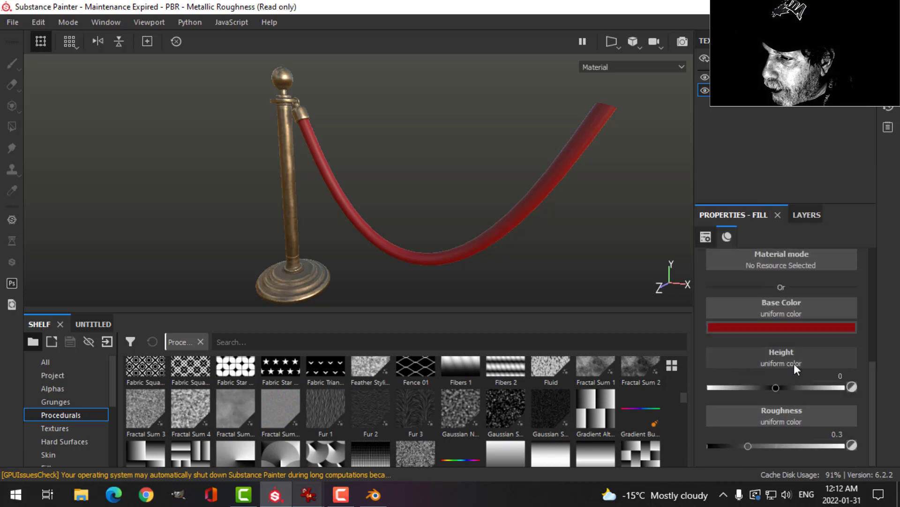
drag(499, 369, 746, 350)
Step: Set the Fibers 2 pattern tiling to 5 in the rope fill layer's height parameters
scroll(477, 257, up, 3)
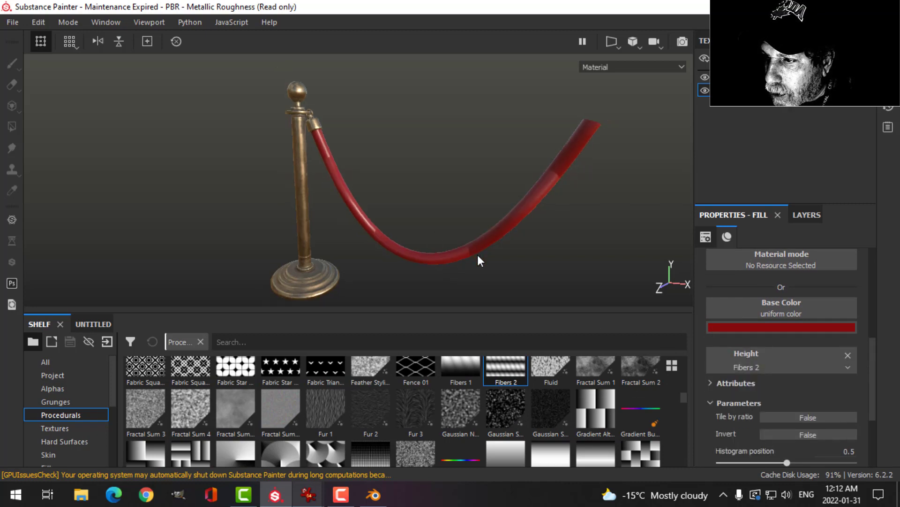
scroll(823, 396, down, 2)
scroll(823, 395, down, 2)
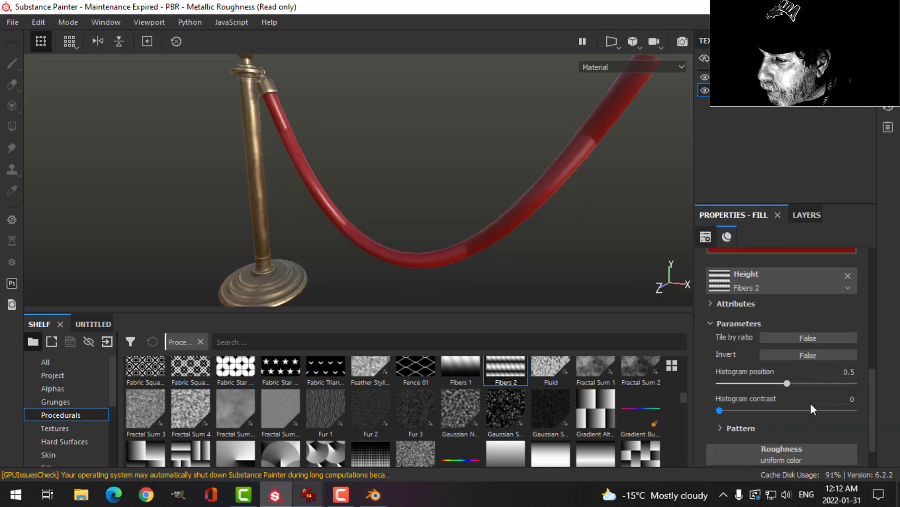
scroll(769, 410, down, 2)
click(721, 389)
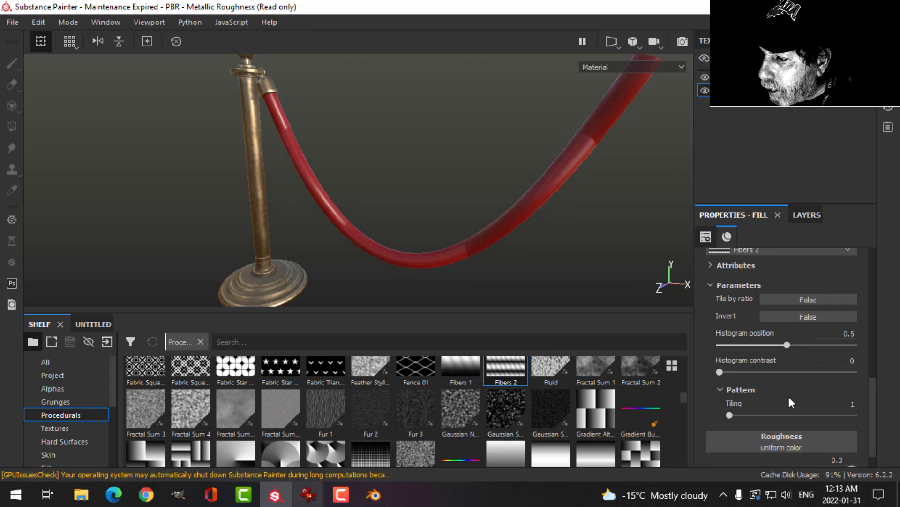
scroll(789, 395, down, 1)
drag(730, 390, 762, 384)
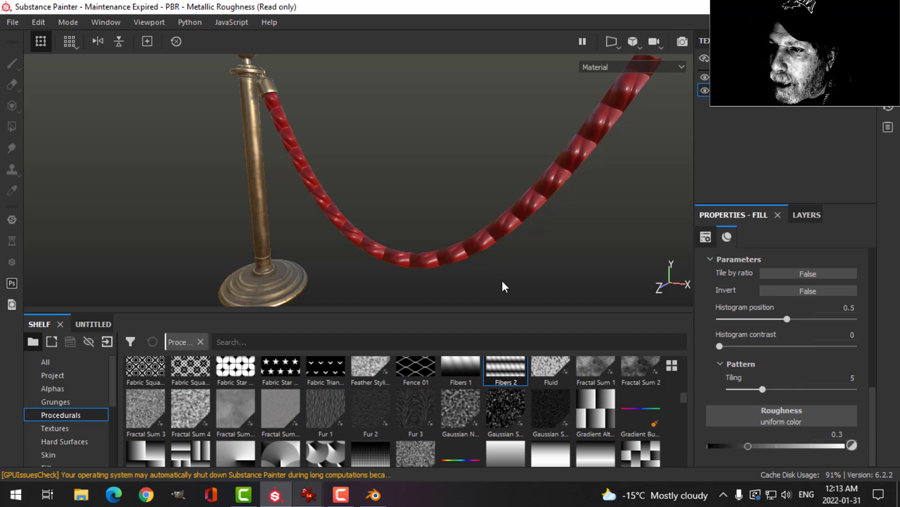
Step: Add a levels effect to the rope's fill layer, targeting the Height channel, with black points at 0.297 input and 0.314 output
alt+drag(564, 199, 504, 201)
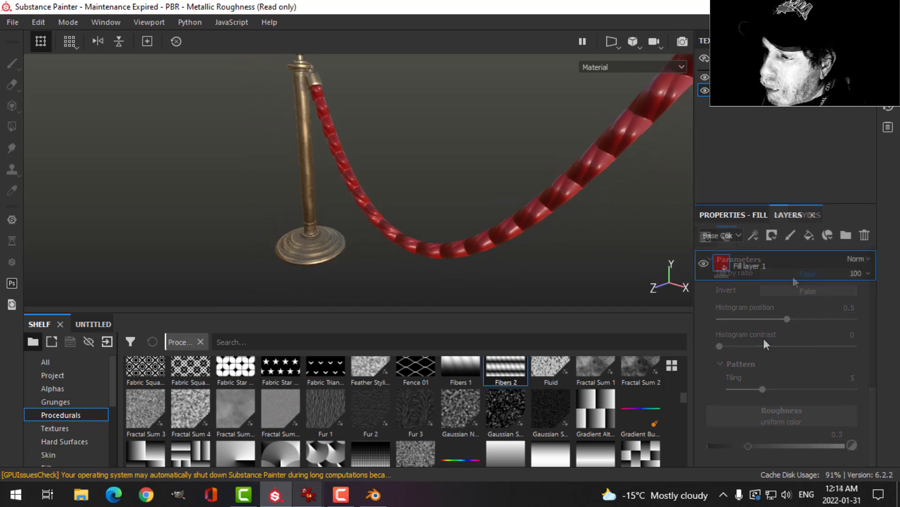
click(753, 235)
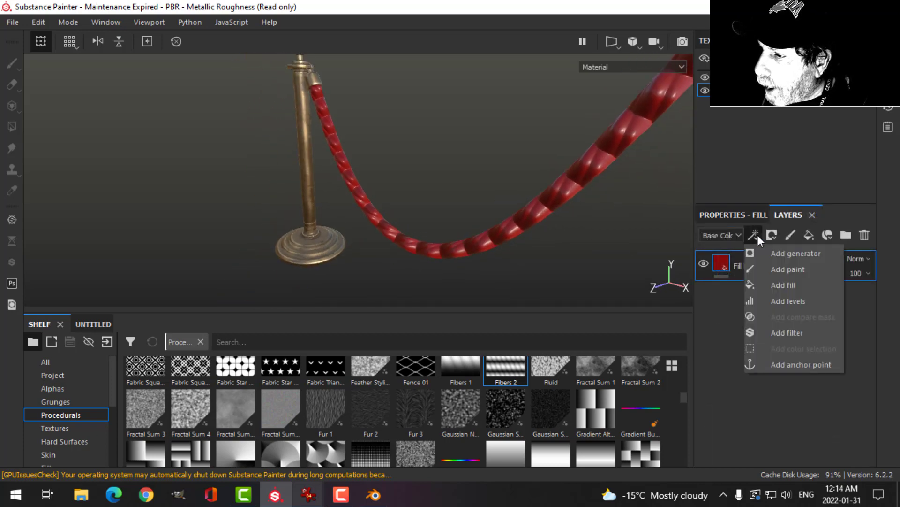
click(787, 303)
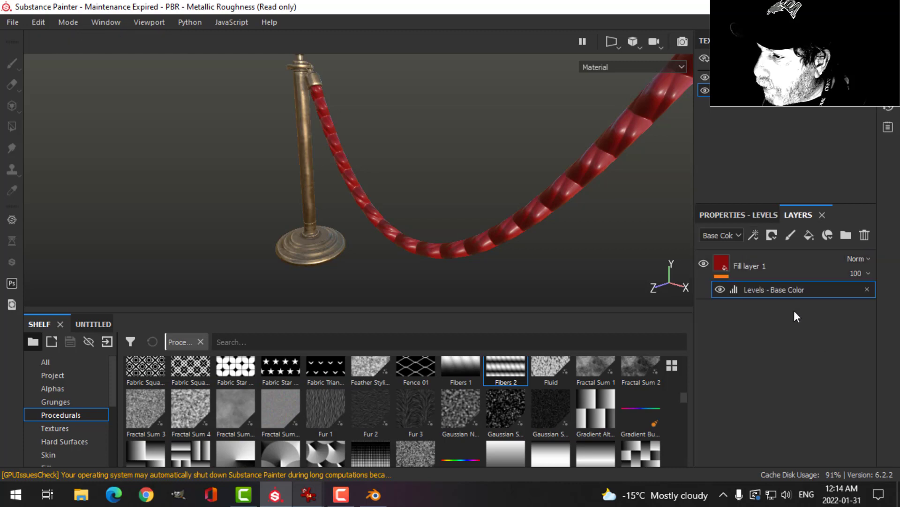
click(755, 218)
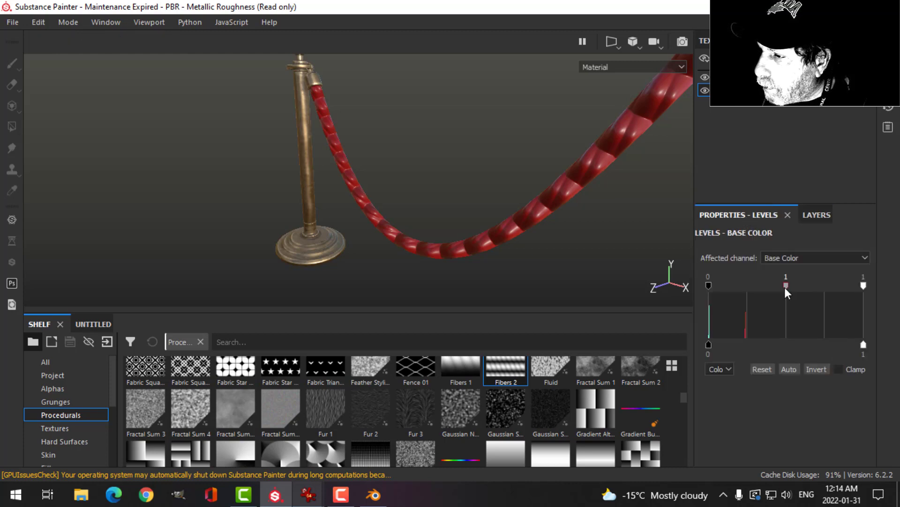
click(788, 258)
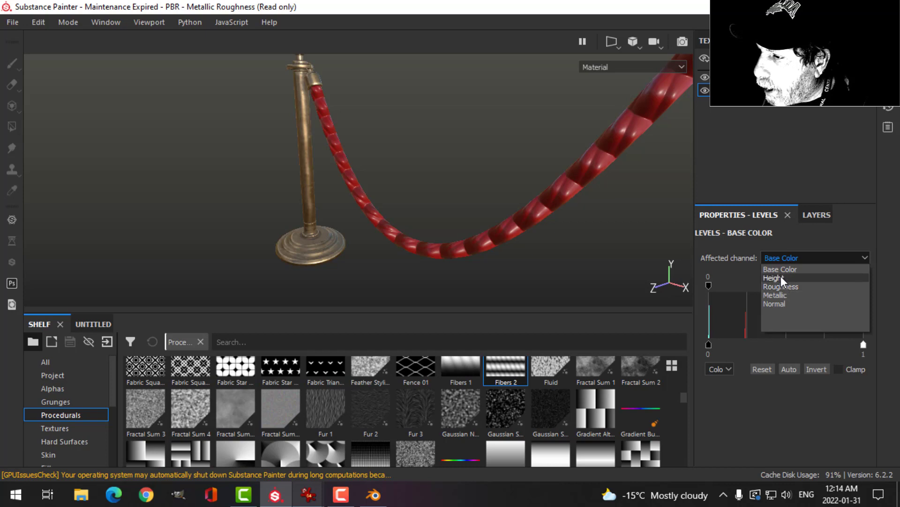
click(782, 279)
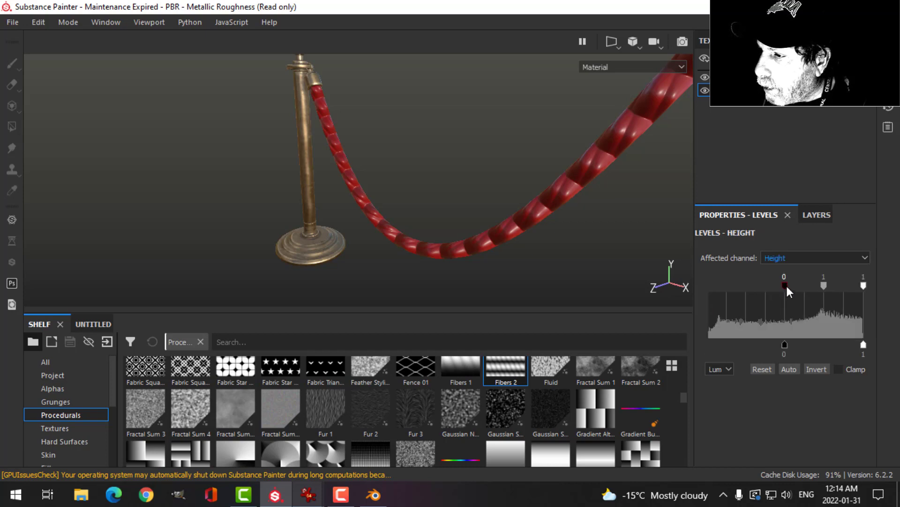
drag(786, 286, 809, 282)
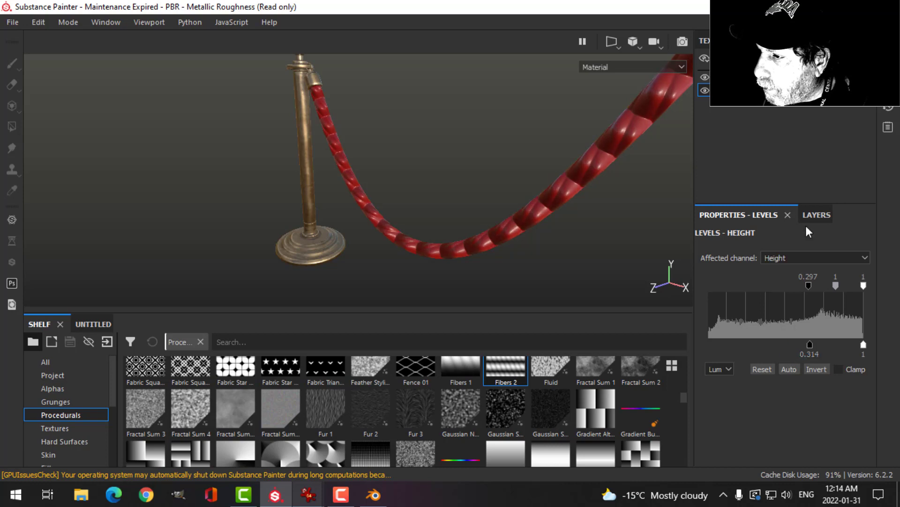
Step: Rotate the rope fill layer's UV projection to 43.85 so the fibers run diagonally
click(815, 217)
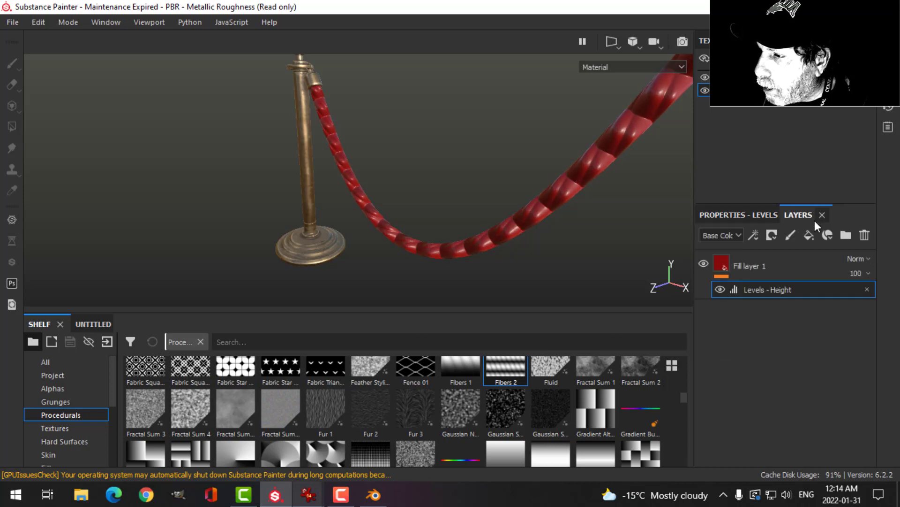
click(752, 269)
click(733, 216)
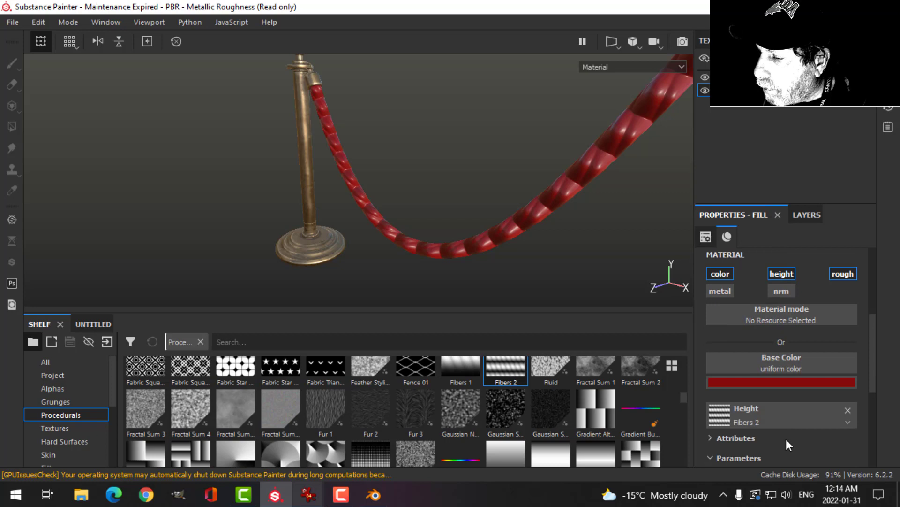
scroll(783, 422, down, 2)
scroll(772, 432, down, 1)
scroll(783, 371, up, 4)
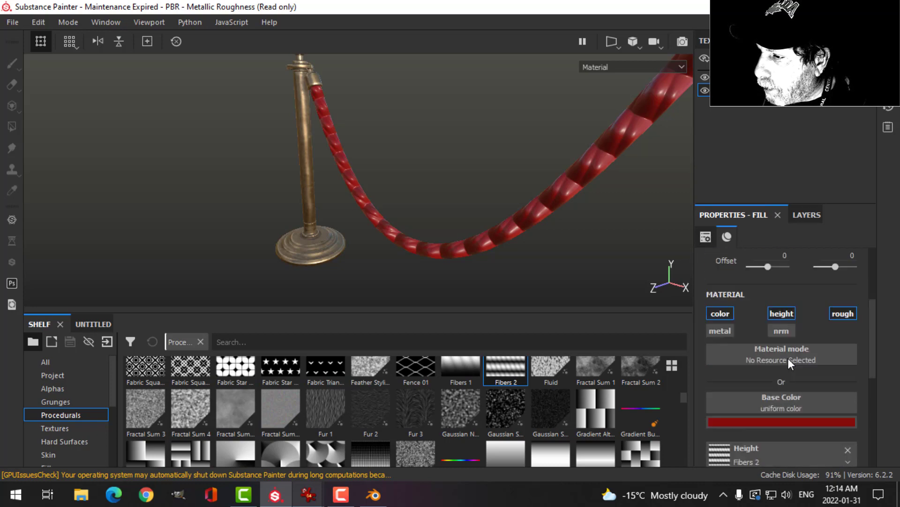
scroll(789, 358, up, 3)
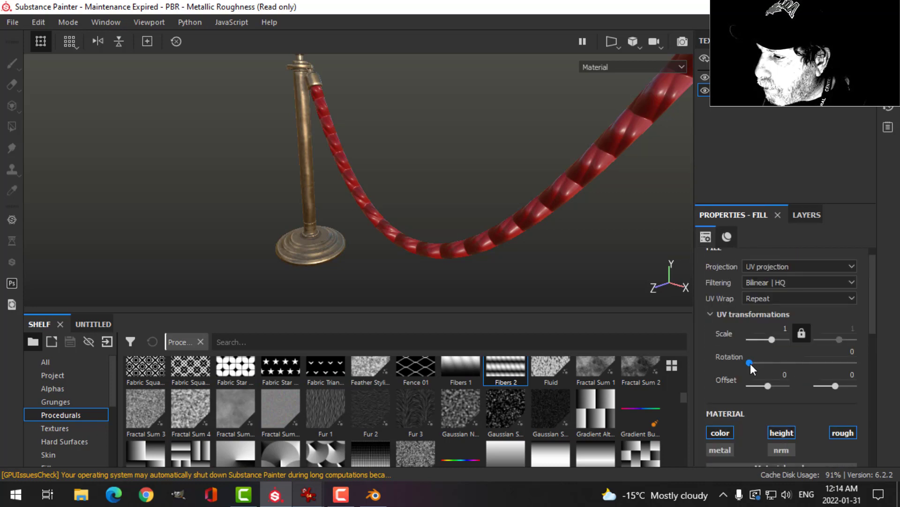
mouse_move(750, 363)
mouse_down()
mouse_move(768, 361)
mouse_move(778, 340)
mouse_move(763, 363)
mouse_up()
Step: Set the rope fill layer's UV scale to 6.9
scroll(568, 237, up, 3)
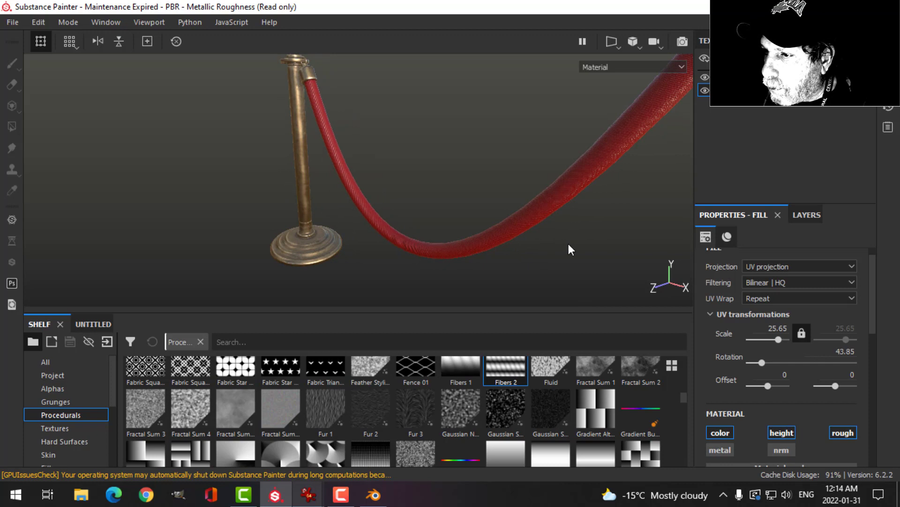
drag(780, 339, 803, 343)
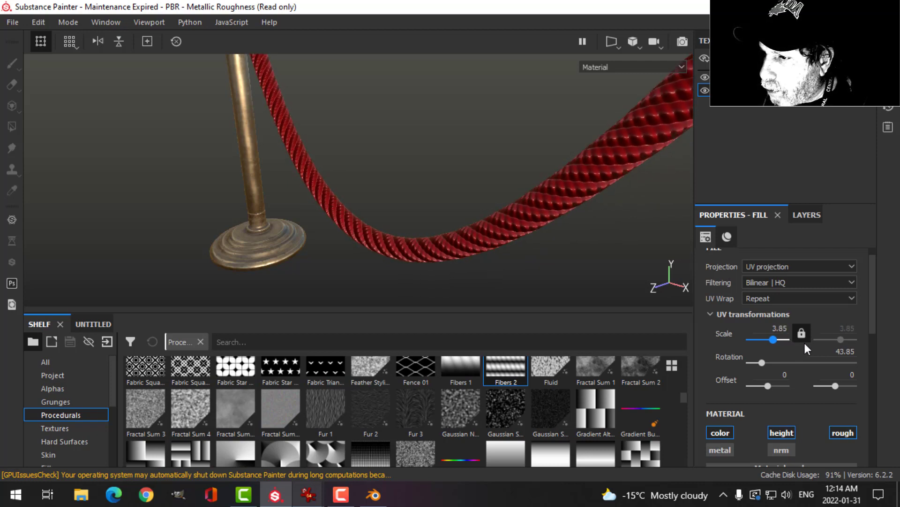
drag(804, 343, 817, 344)
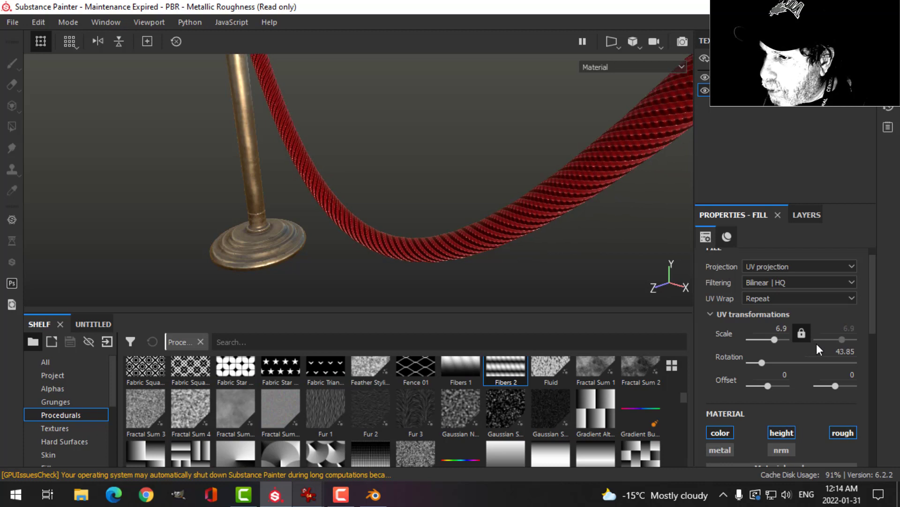
Step: Narrow the height levels' output range on the rope to 0.444 black and 0.645 white
click(807, 215)
click(761, 291)
click(750, 218)
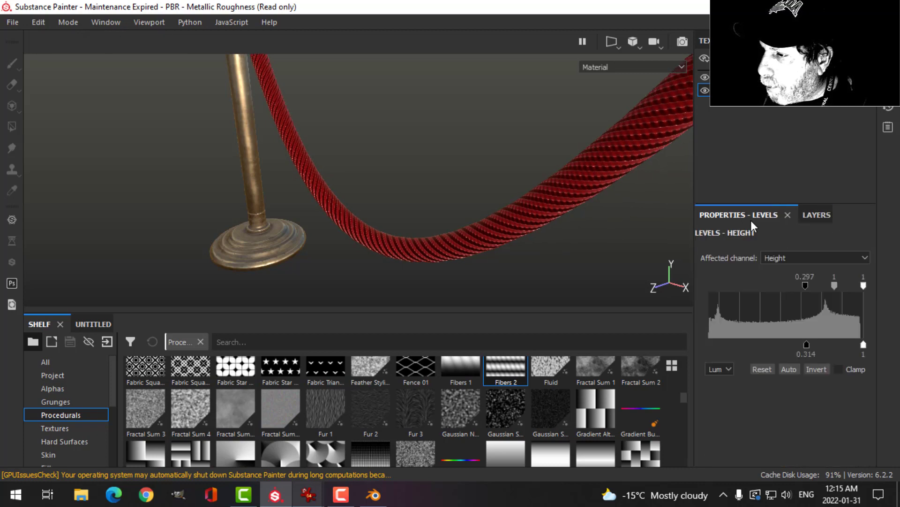
drag(818, 351, 834, 347)
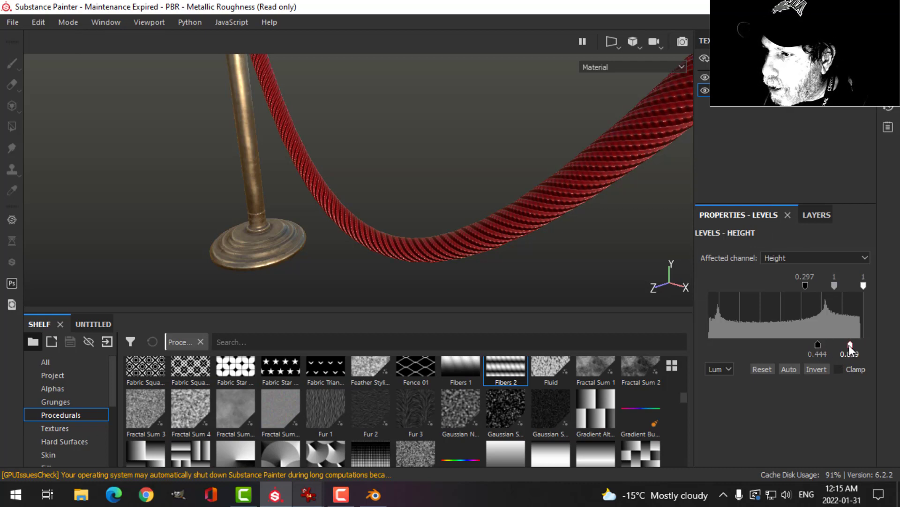
drag(850, 345, 835, 346)
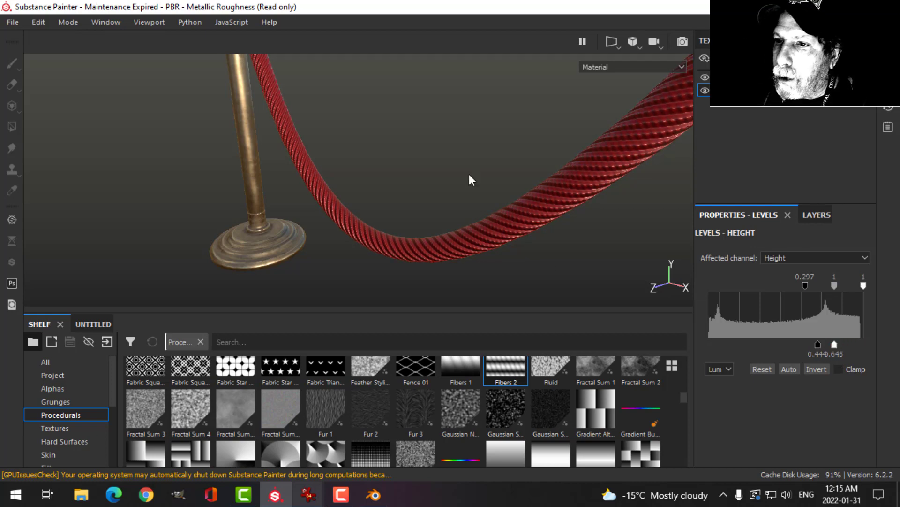
Step: Lower both the input and output white points of the rope's height levels to 0.581
alt+drag(471, 179, 522, 251)
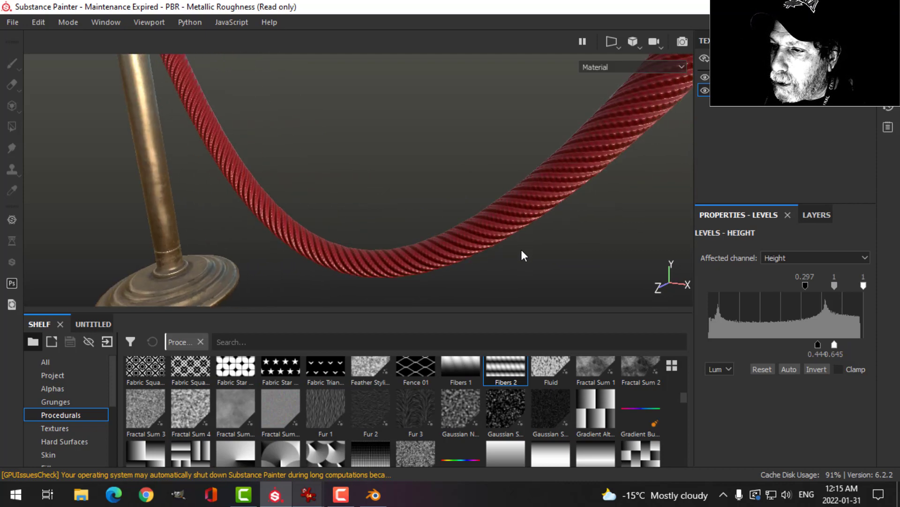
alt+right_drag(522, 255, 565, 276)
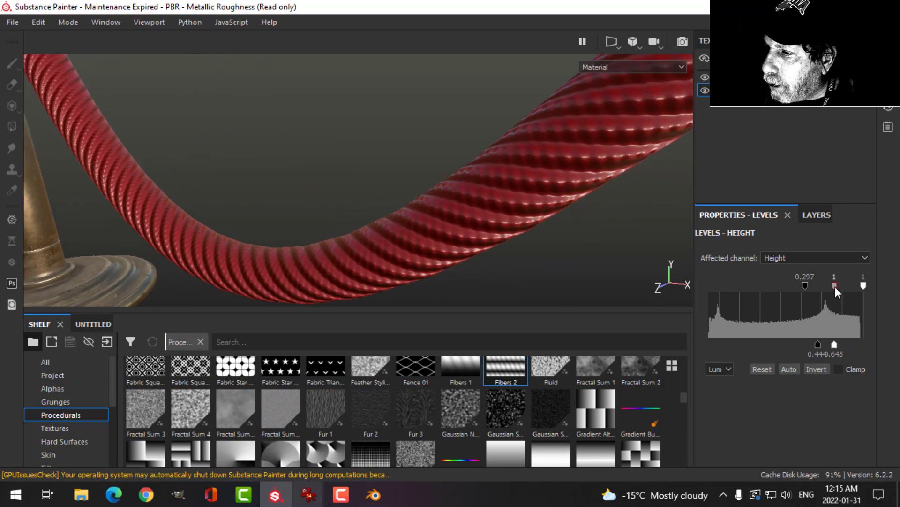
mouse_move(835, 287)
mouse_down()
mouse_move(853, 285)
mouse_move(831, 287)
mouse_up()
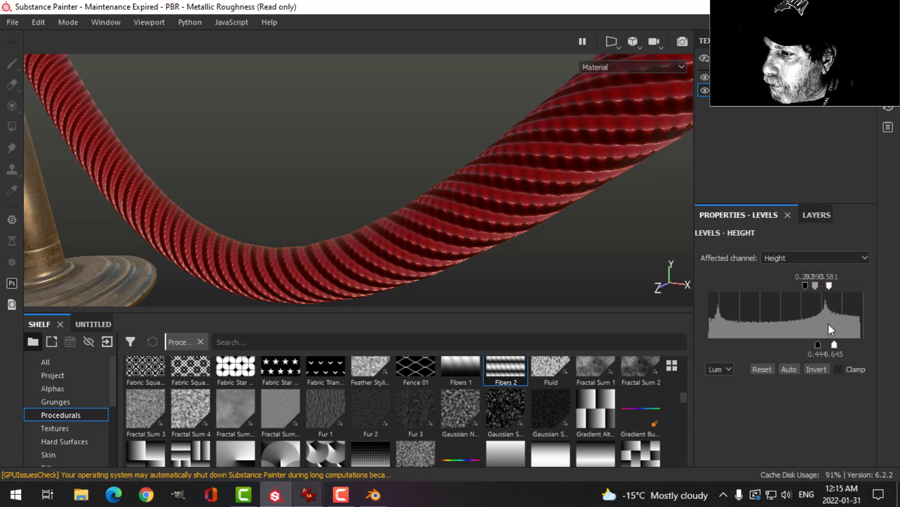
mouse_move(834, 349)
mouse_down()
mouse_move(847, 339)
mouse_move(830, 337)
mouse_up()
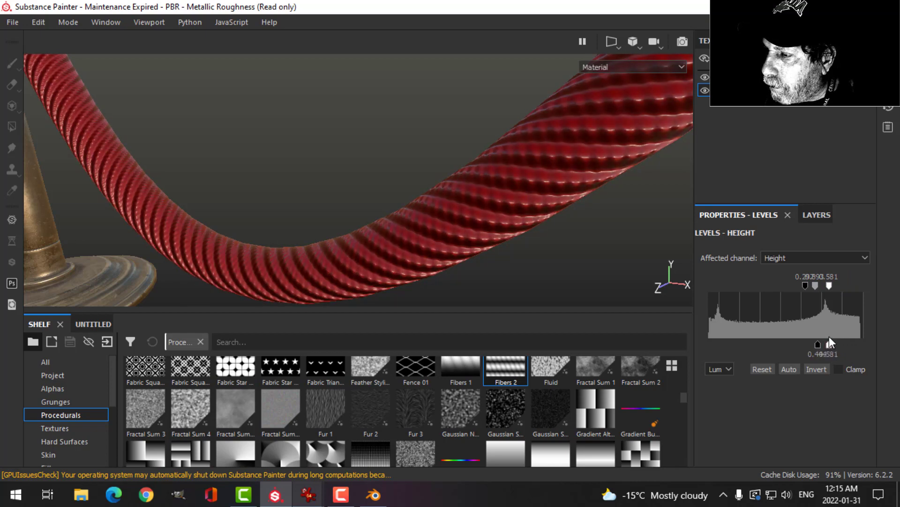
scroll(373, 247, down, 6)
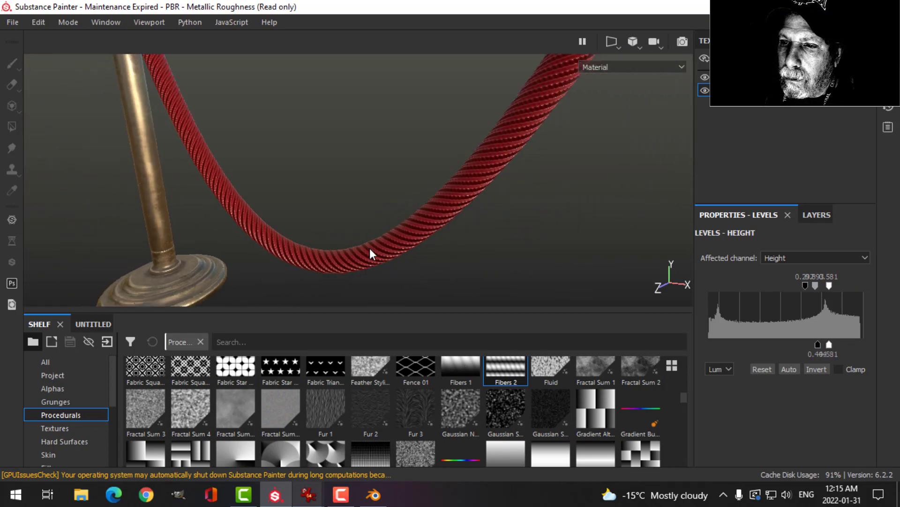
alt+drag(346, 195, 450, 179)
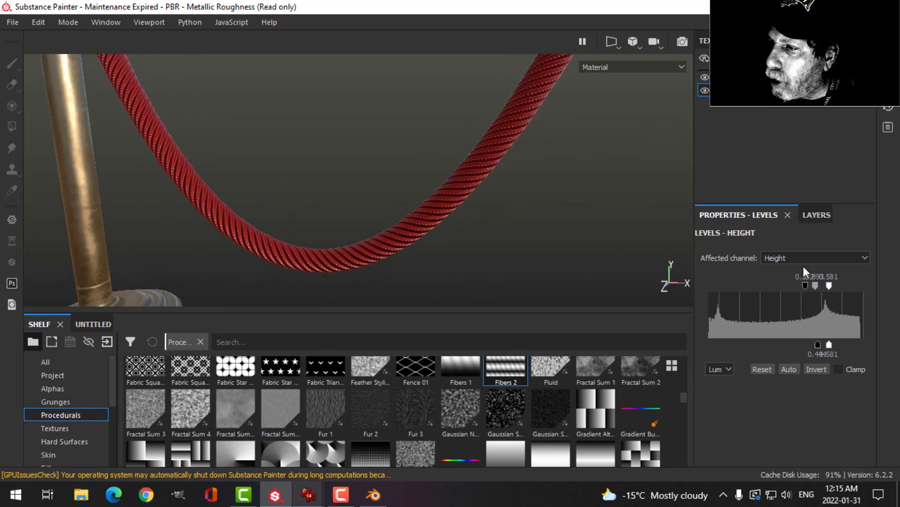
Step: Add a Blur filter to the rope's fill layer above the height levels
click(823, 216)
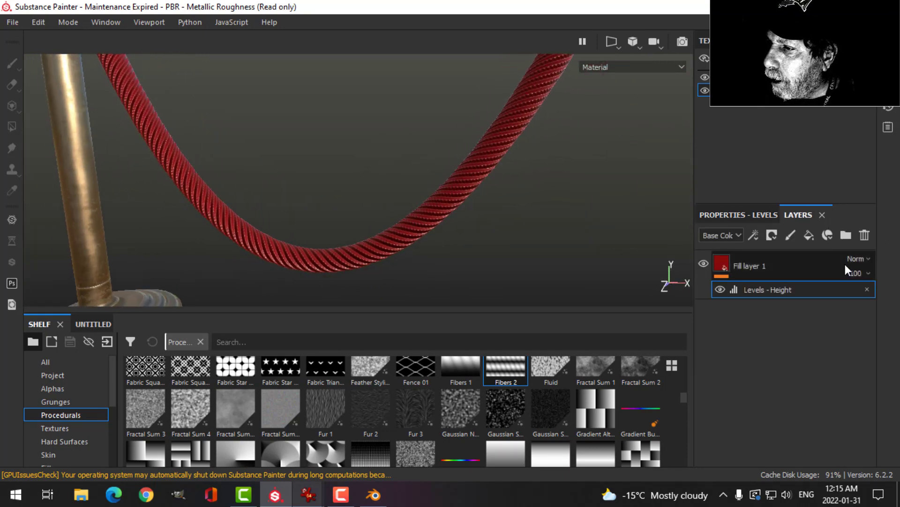
click(758, 234)
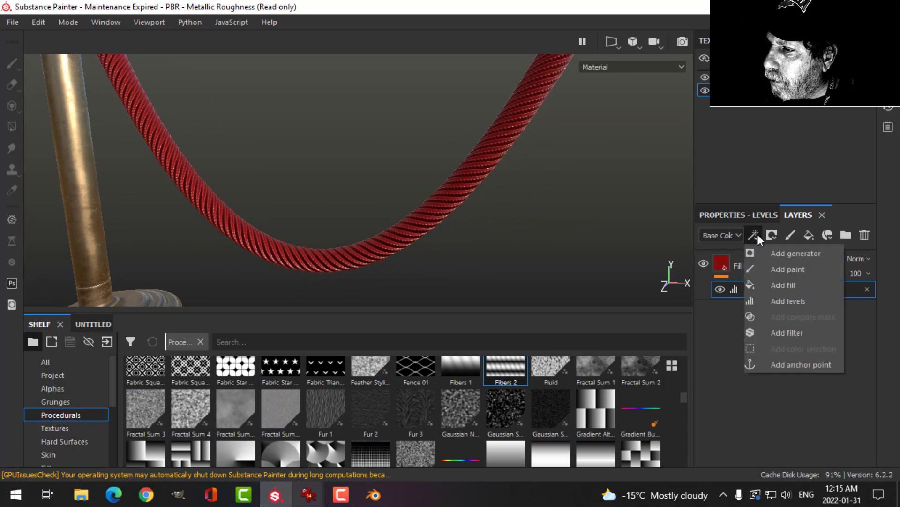
click(785, 331)
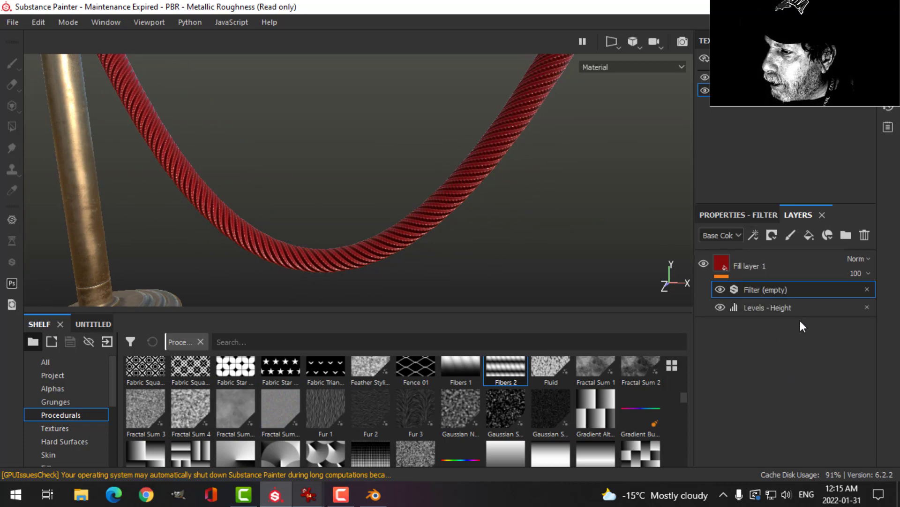
click(756, 214)
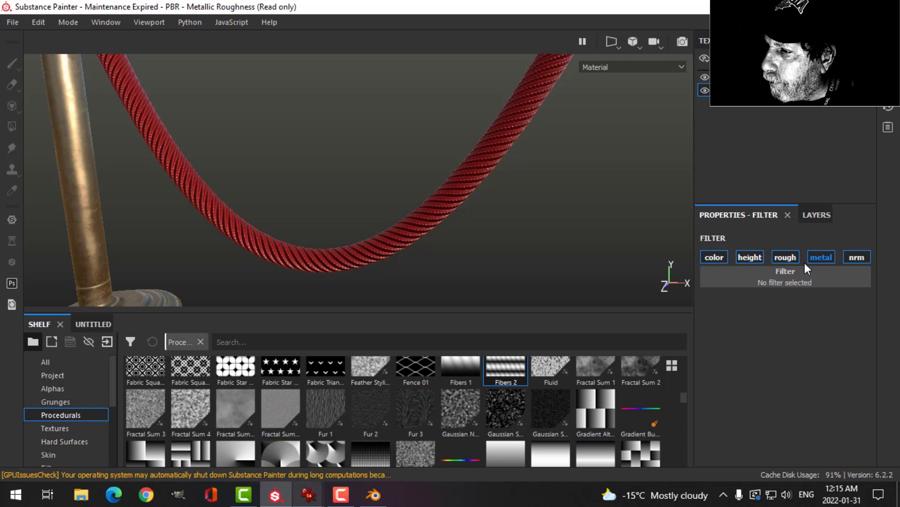
click(795, 273)
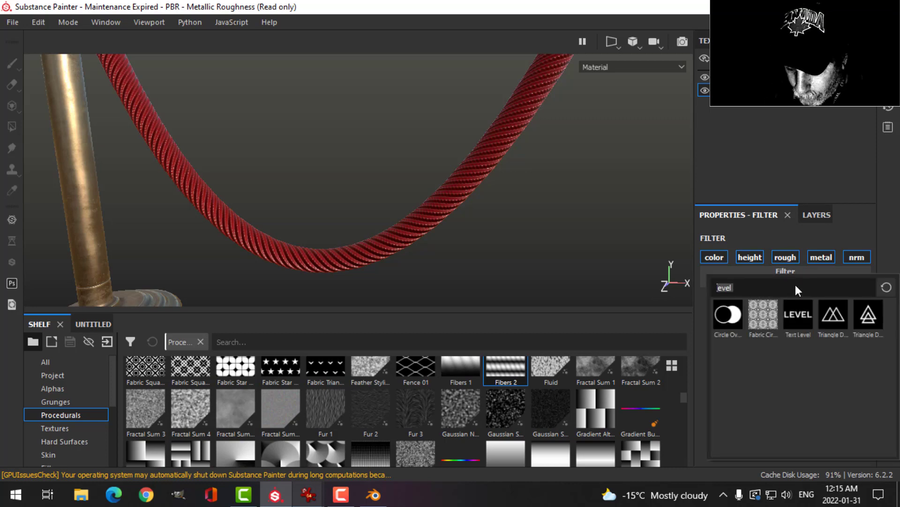
text(blur)
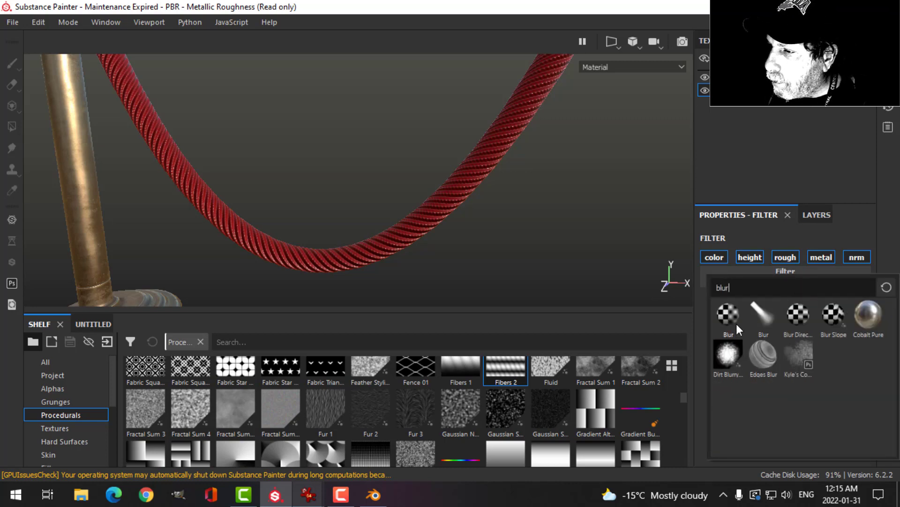
click(736, 325)
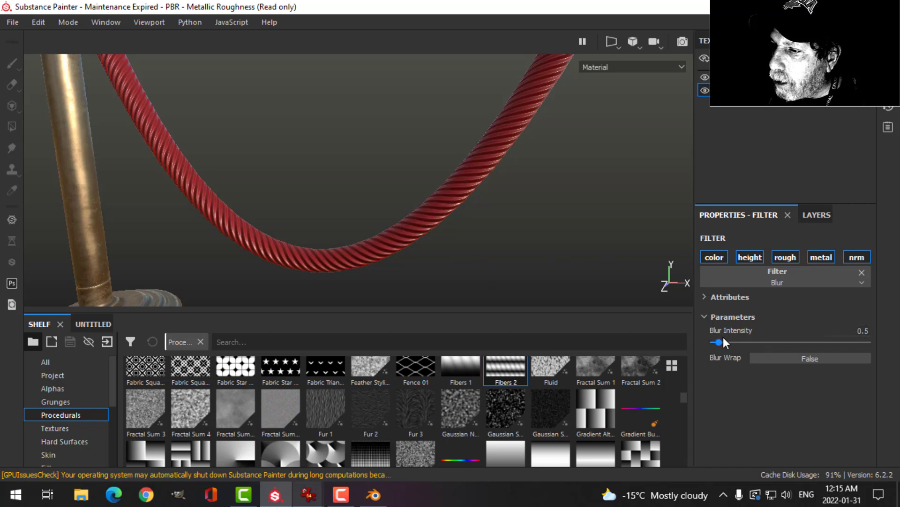
Step: Set the rope blur filter's intensity to 0.4 and check the softened fibers from several angles
drag(721, 342, 725, 342)
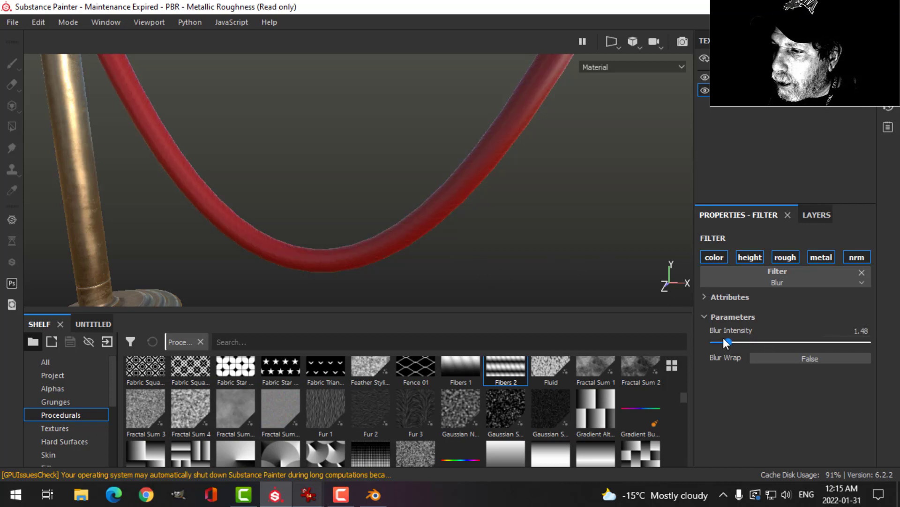
click(719, 342)
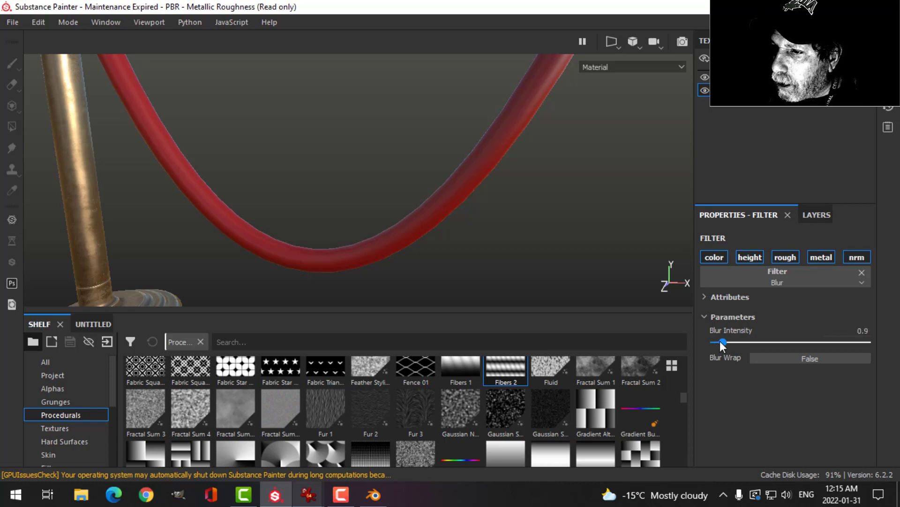
drag(708, 343, 712, 343)
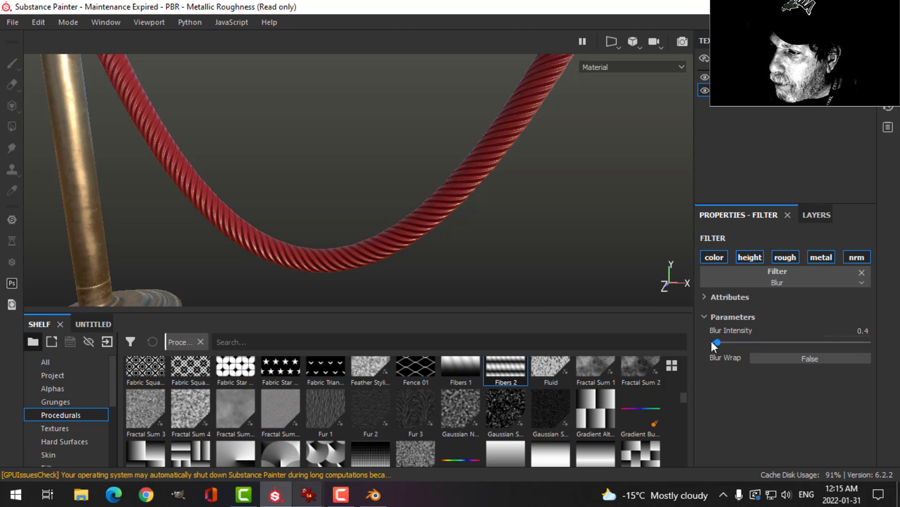
alt+drag(365, 235, 385, 212)
scroll(389, 230, down, 5)
alt+middle_drag(381, 181, 407, 159)
scroll(407, 159, up, 6)
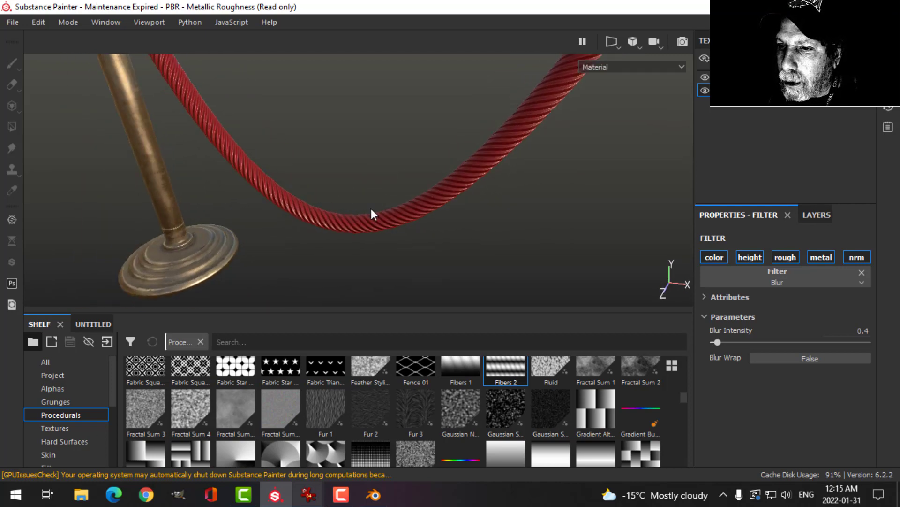
alt+drag(395, 245, 401, 210)
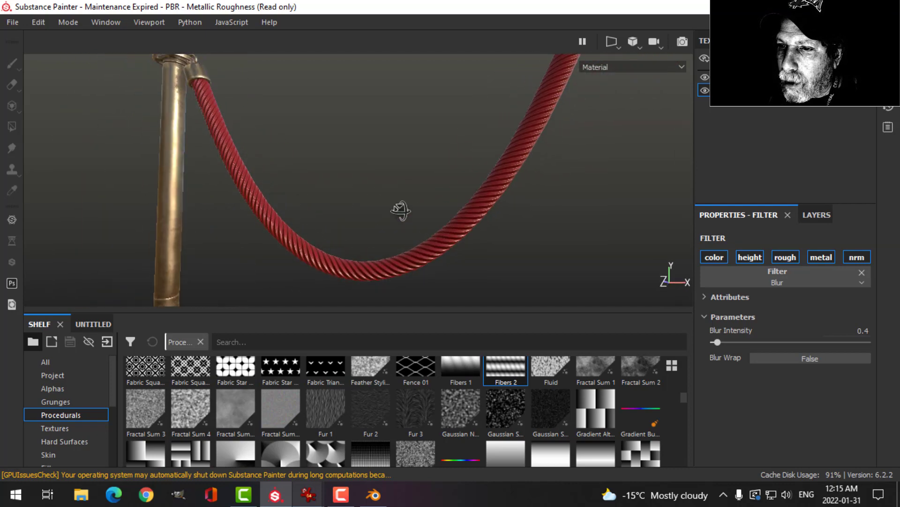
Step: Raise the rope fill layer's uniform roughness to 0.7778
click(815, 215)
click(722, 267)
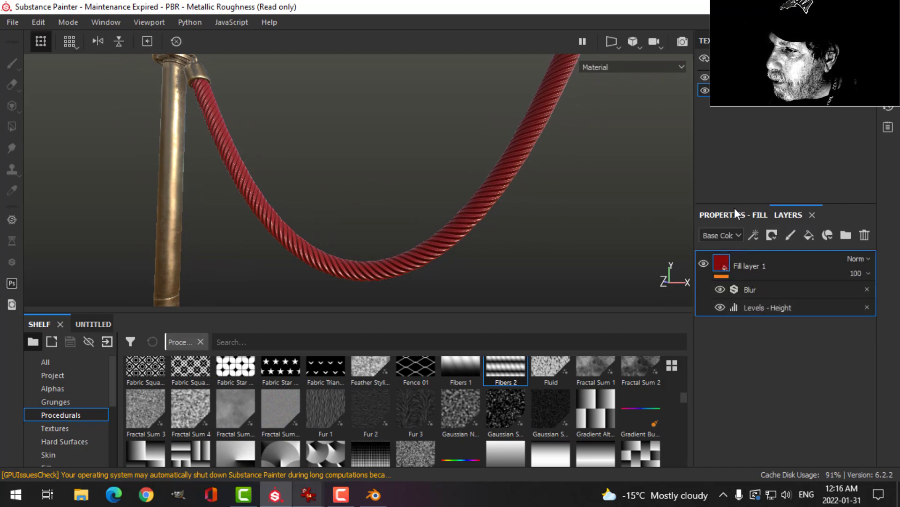
click(735, 214)
scroll(815, 401, down, 5)
scroll(795, 384, down, 4)
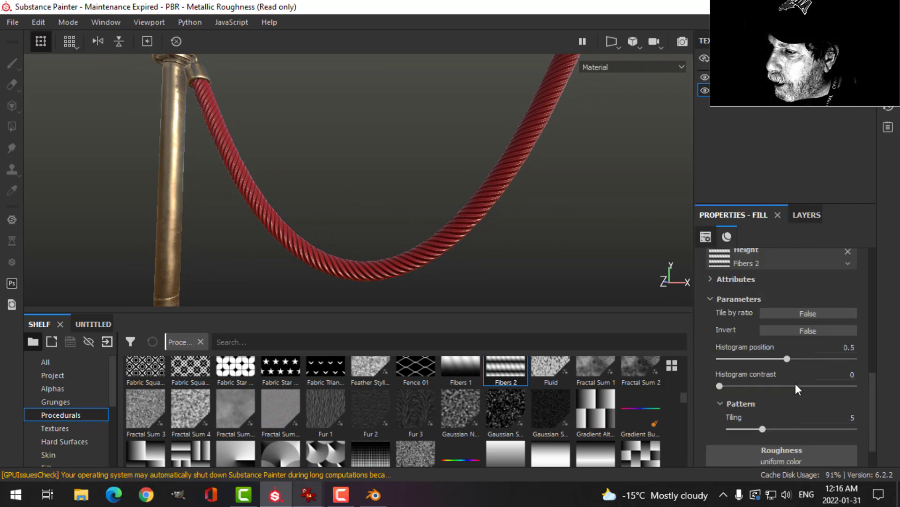
drag(748, 446, 814, 444)
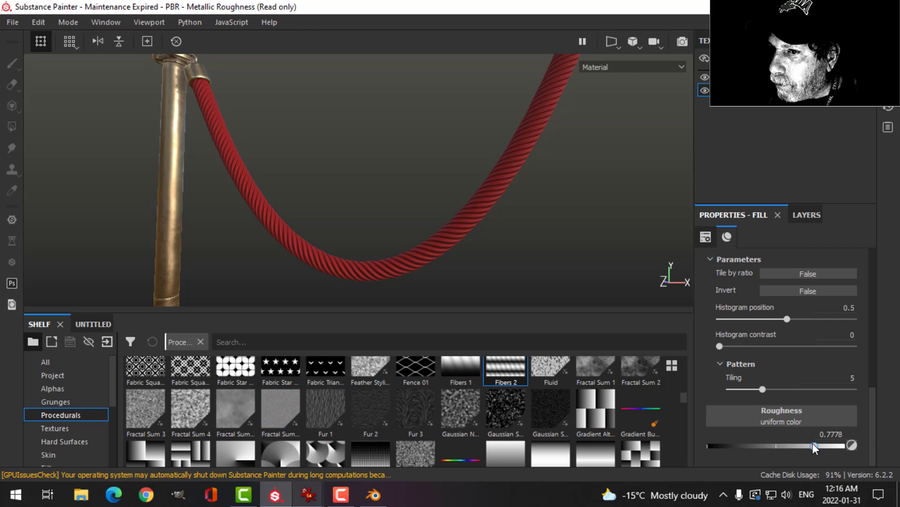
scroll(358, 143, down, 5)
alt+drag(346, 199, 437, 240)
scroll(356, 217, up, 6)
Step: Add an HSL Perceptive filter to the rope's fill layer
click(798, 214)
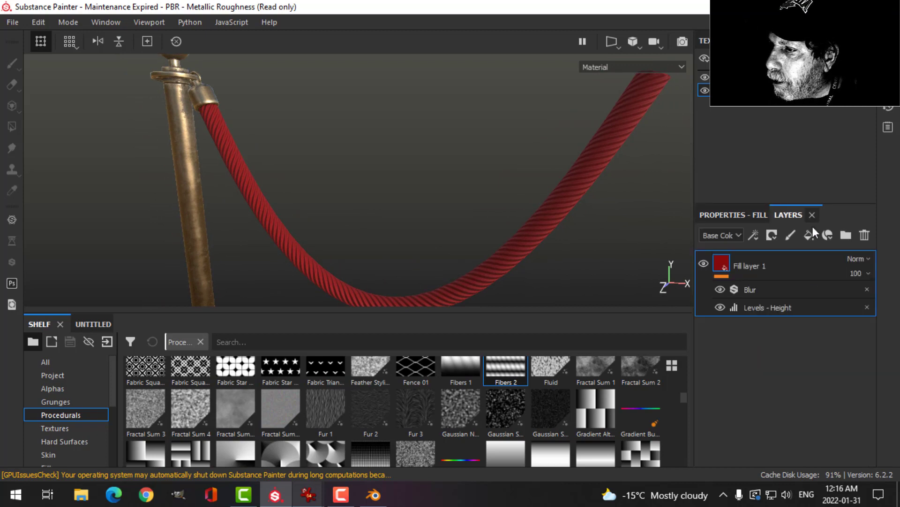
click(754, 235)
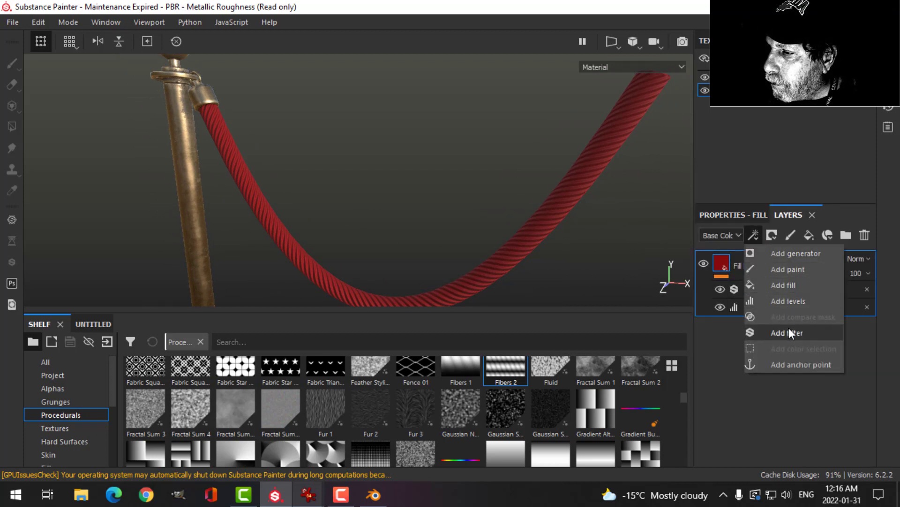
click(789, 328)
click(762, 214)
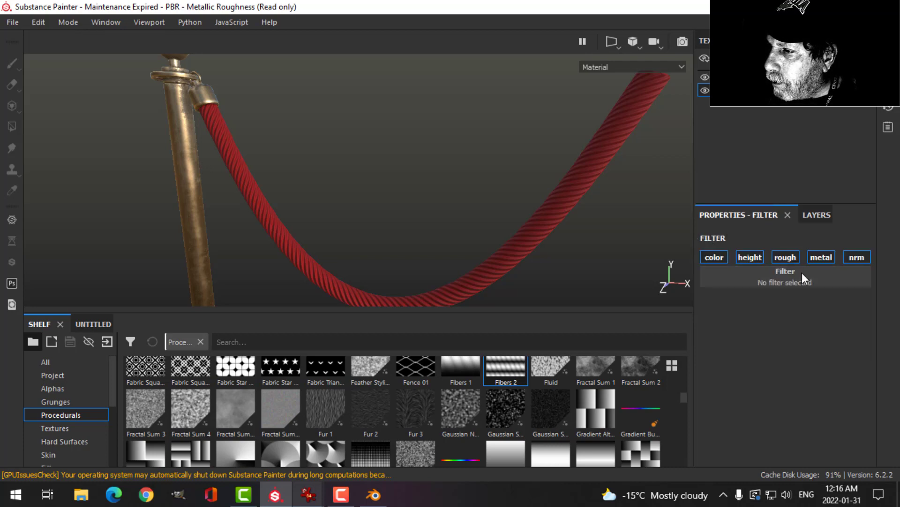
click(789, 276)
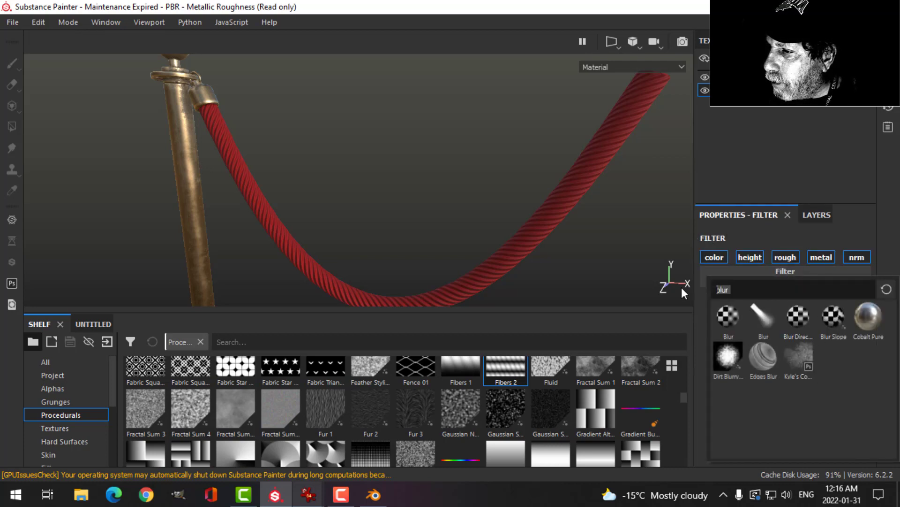
key(BackSpace)
key(BackSpace)
key(BackSpace)
key(BackSpace)
text(hs)
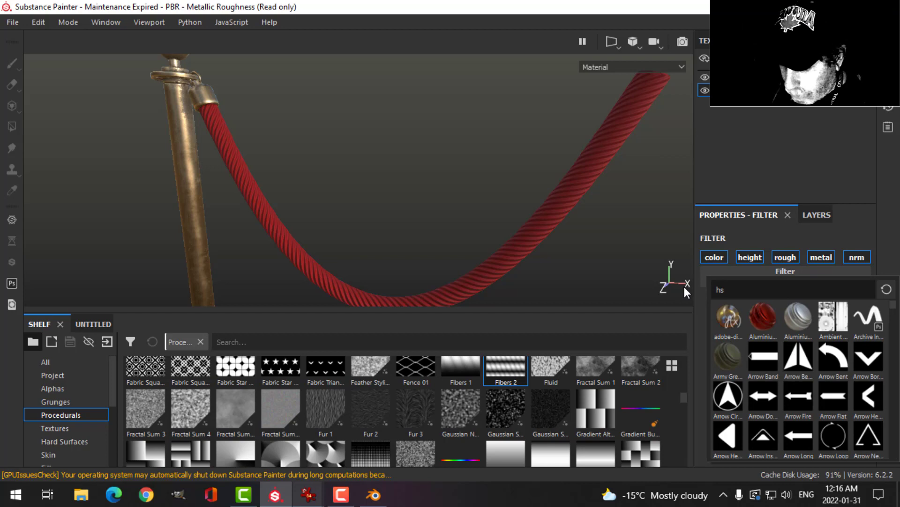
text(l)
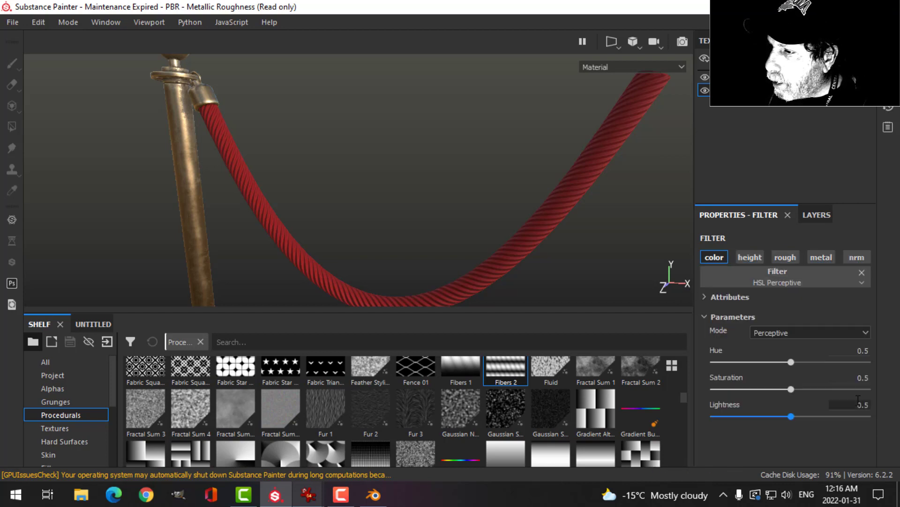
click(869, 437)
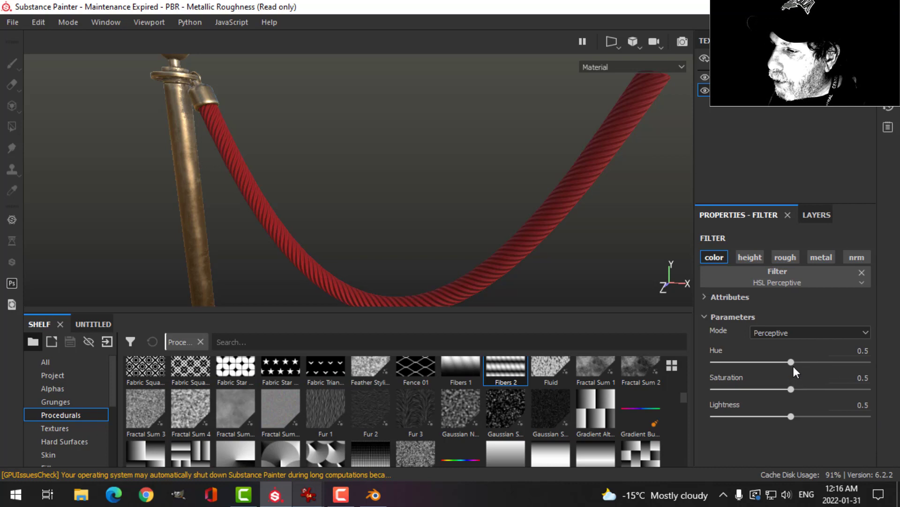
Step: Set the rope's HSL Perceptive hue to 0.494 and saturation to 0.398, and check the color on the whole model
drag(793, 364, 833, 359)
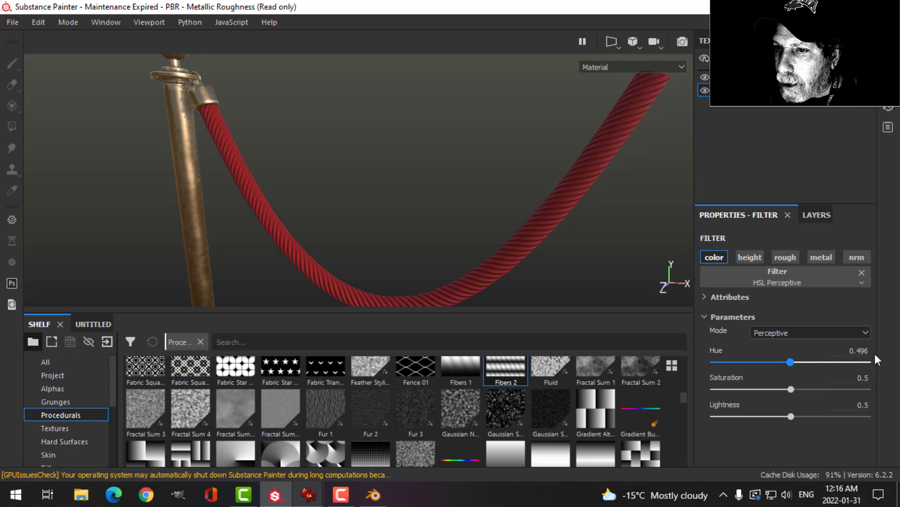
drag(792, 389, 775, 385)
alt+drag(484, 194, 446, 197)
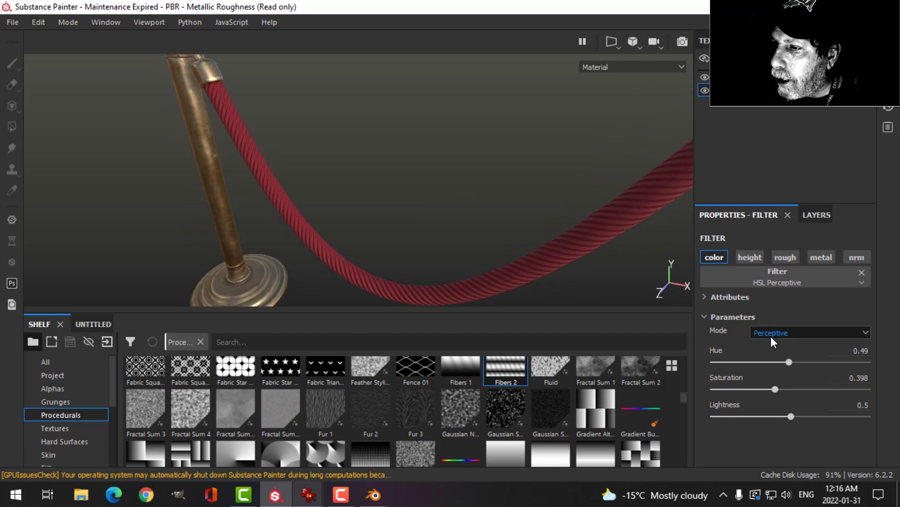
drag(788, 361, 795, 359)
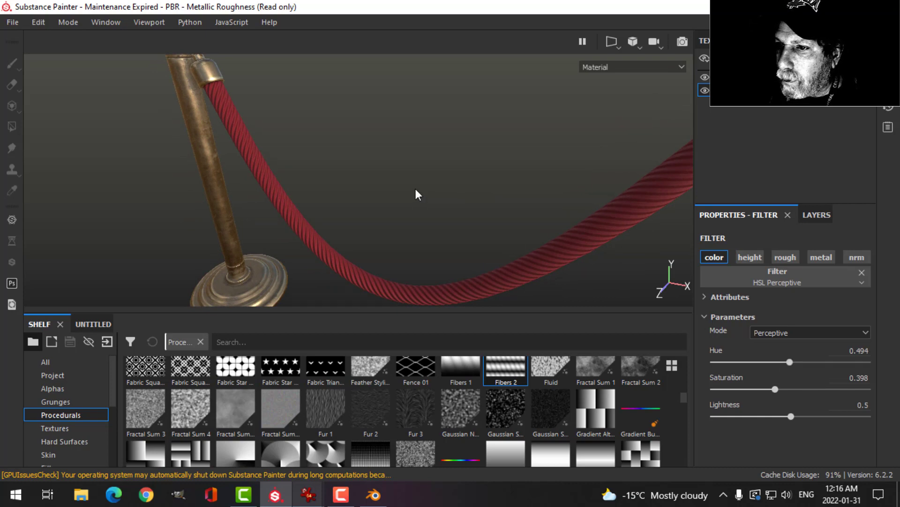
alt+drag(416, 193, 432, 161)
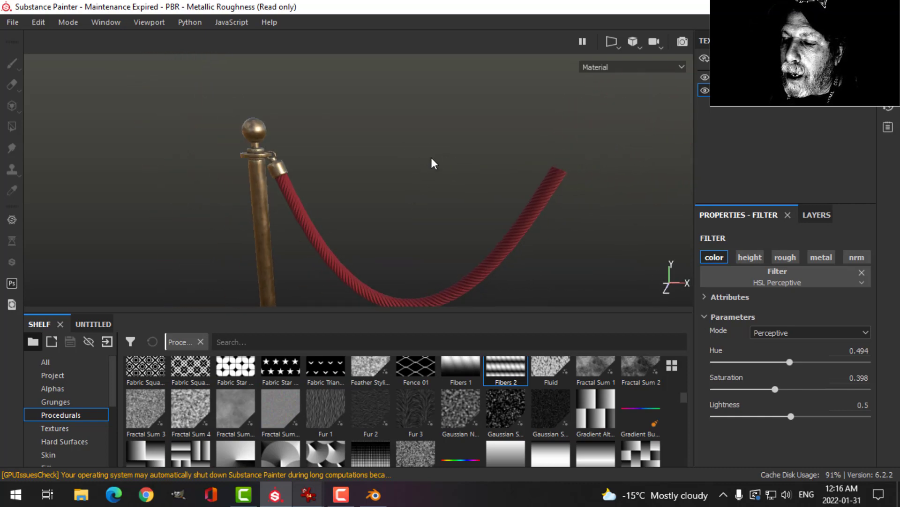
alt+middle_drag(432, 161, 438, 127)
alt+drag(439, 127, 406, 182)
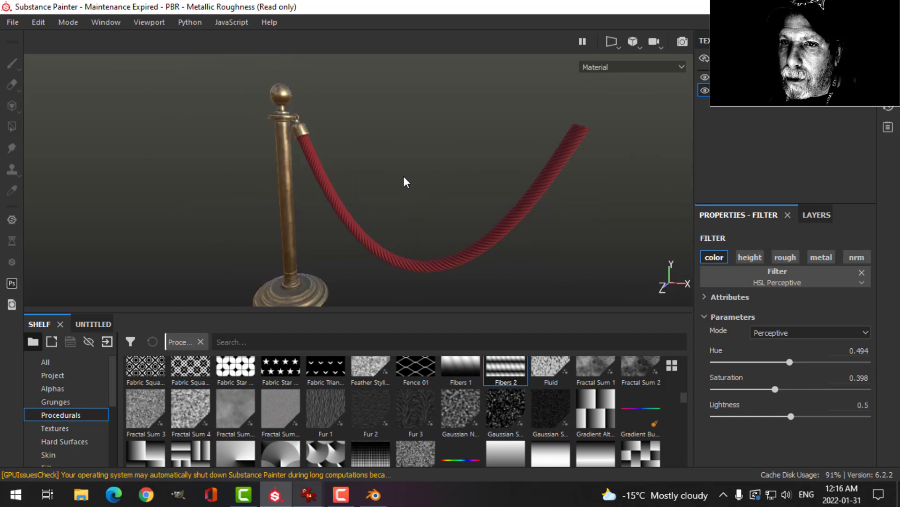
Step: Save the project as Post
click(13, 22)
click(43, 137)
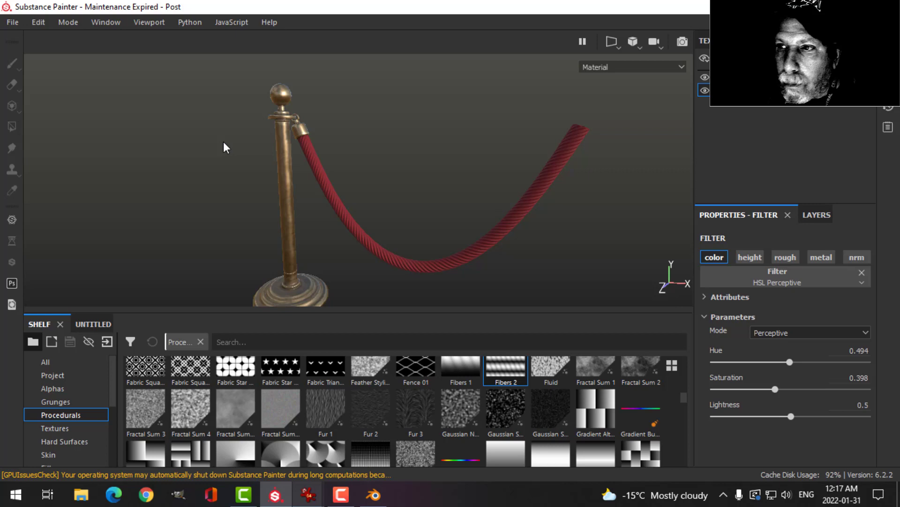
Step: Open the texture export settings and start choosing the output directory
click(14, 23)
click(52, 258)
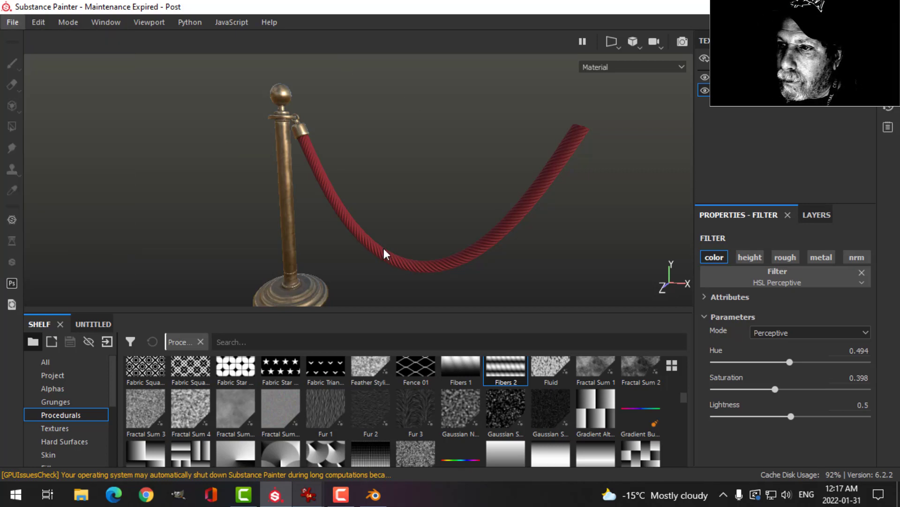
drag(570, 4, 559, 61)
click(590, 137)
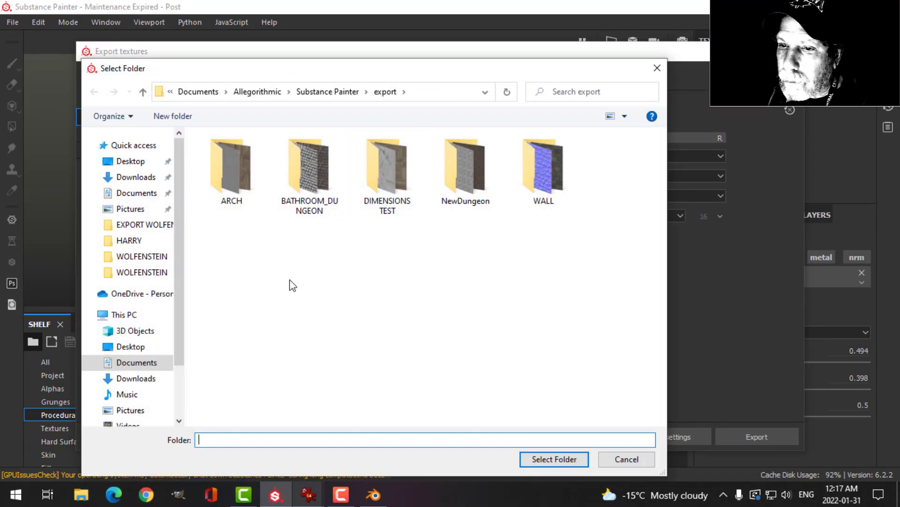
Step: Set the export directory to D:\DOCUMENTS\BLENDER\MODELS\WOLFENSTEIN\TEXTURES and export the PostMetal and Rope texture maps
scroll(155, 380, down, 2)
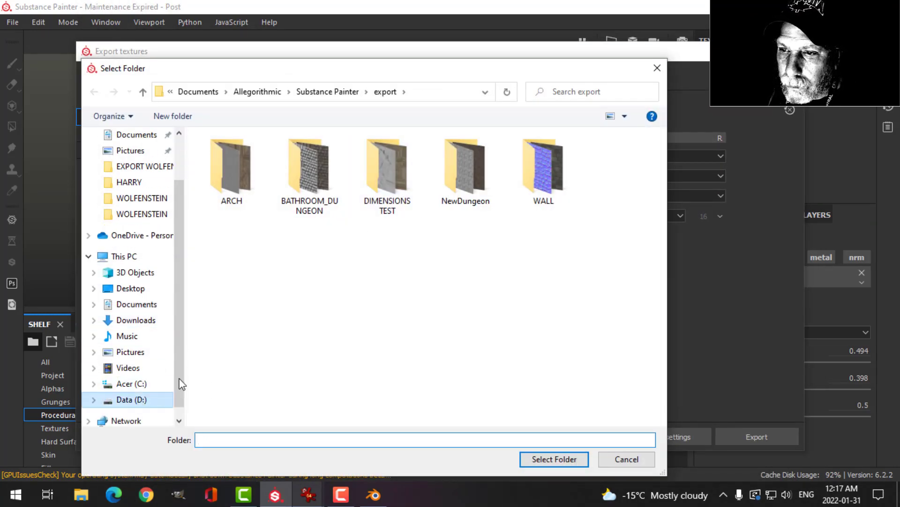
click(140, 399)
click(618, 180)
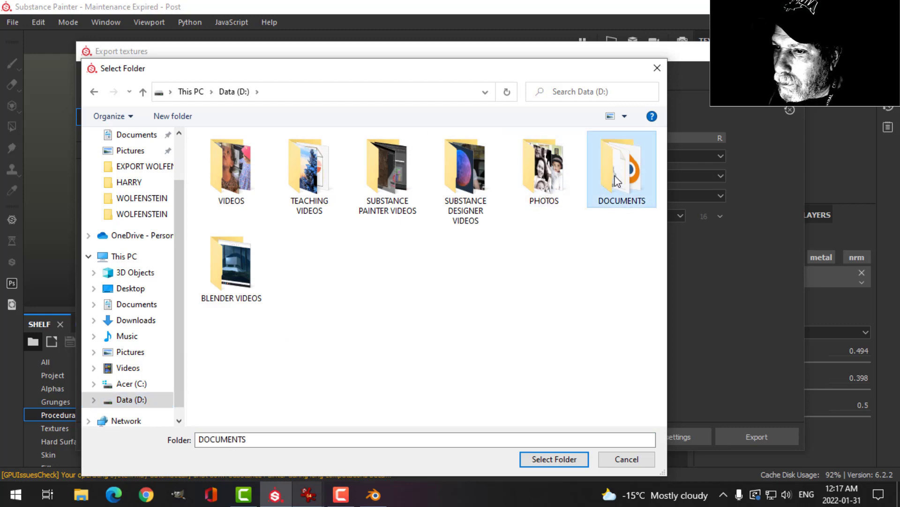
double_click(617, 181)
click(235, 253)
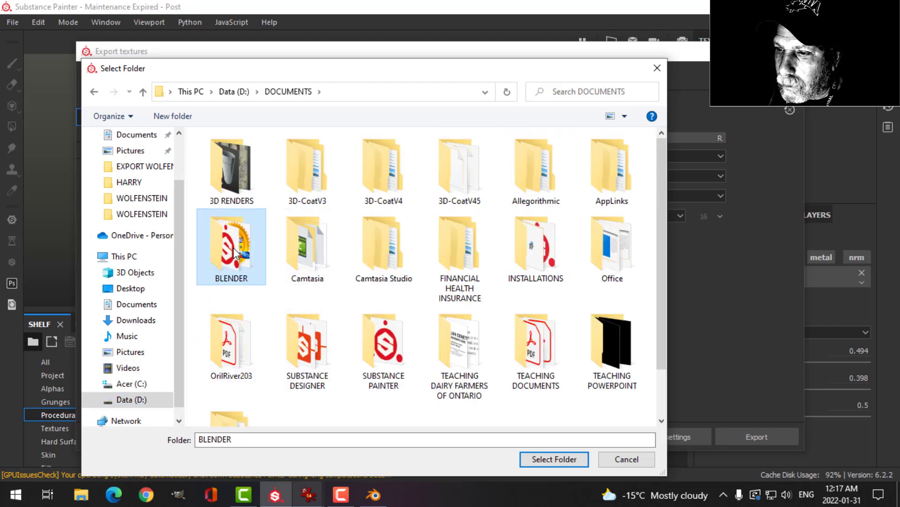
double_click(235, 253)
click(387, 260)
double_click(388, 259)
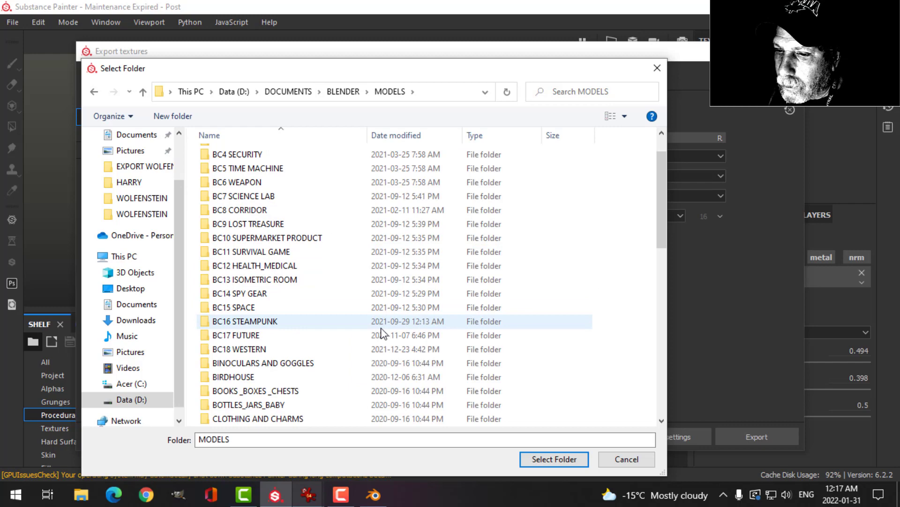
scroll(366, 350, down, 11)
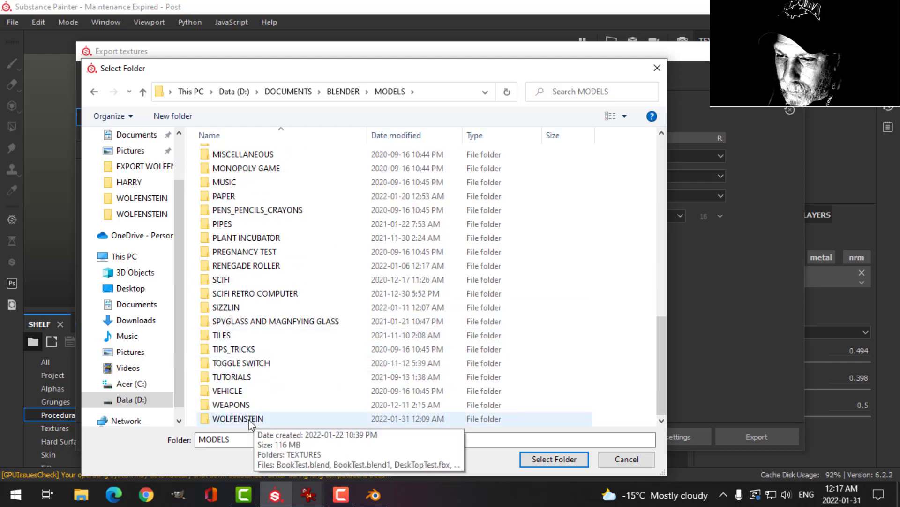
double_click(249, 418)
click(234, 159)
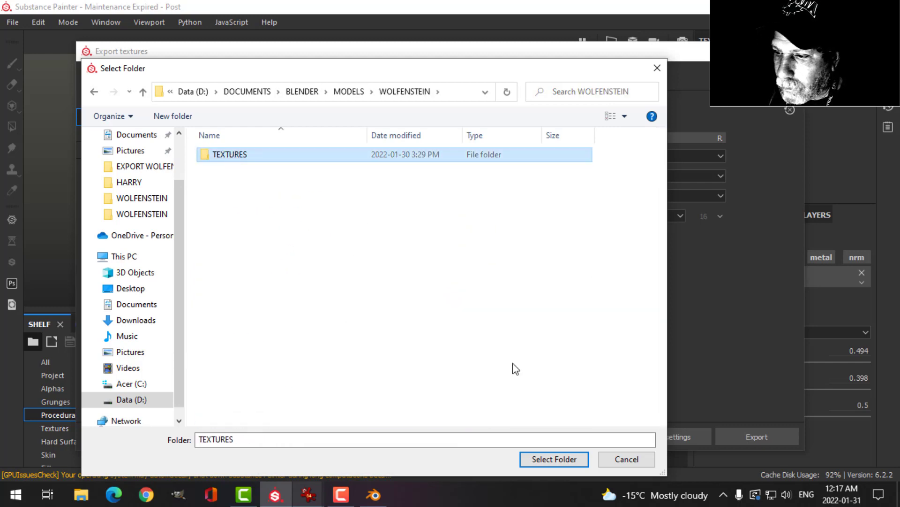
click(563, 459)
click(732, 436)
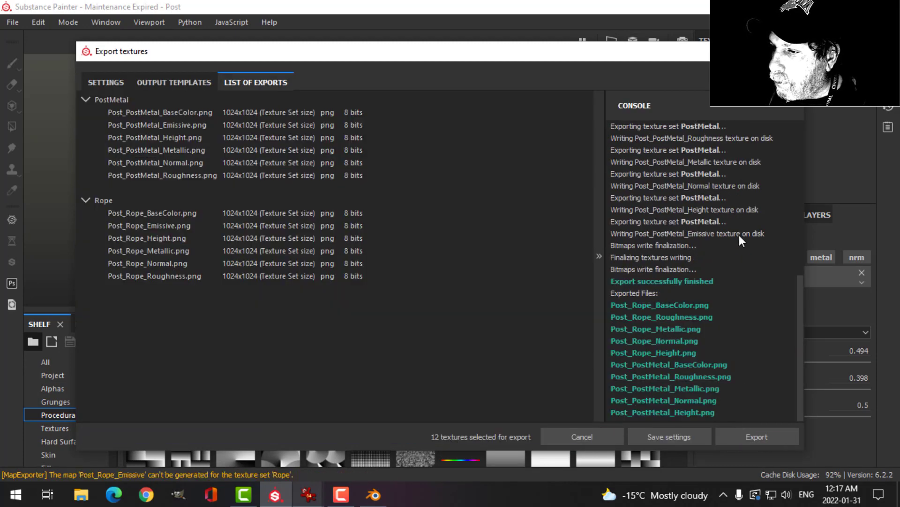
click(582, 436)
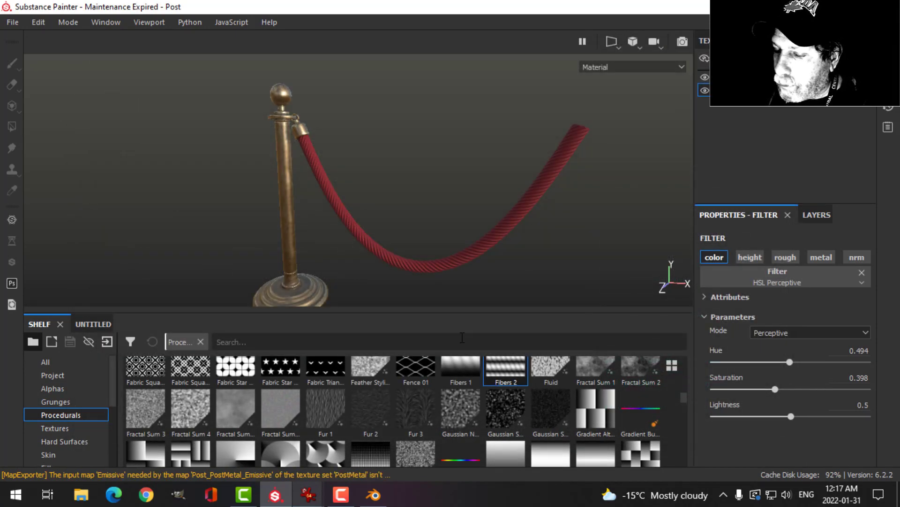
Step: Switch to Blender, select the post and isolate it in the Shading workspace with its PostMetal shader node ready
click(373, 494)
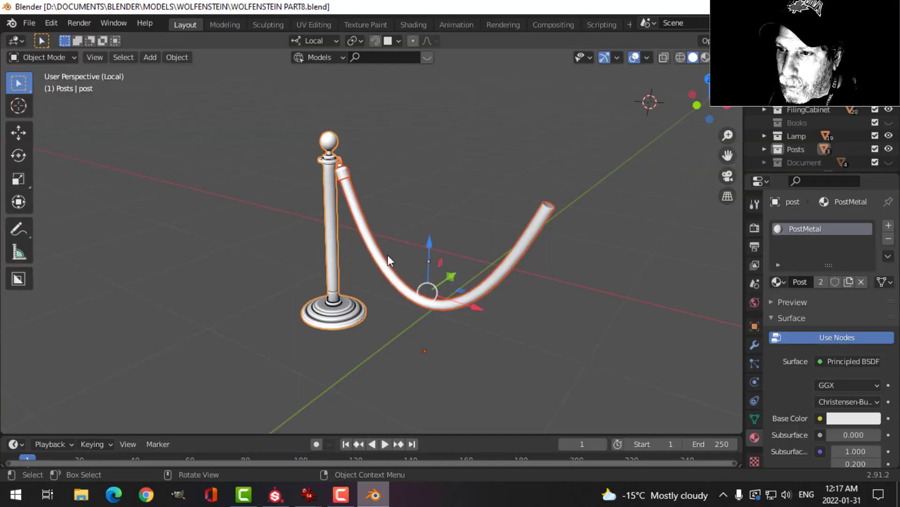
click(421, 216)
click(329, 145)
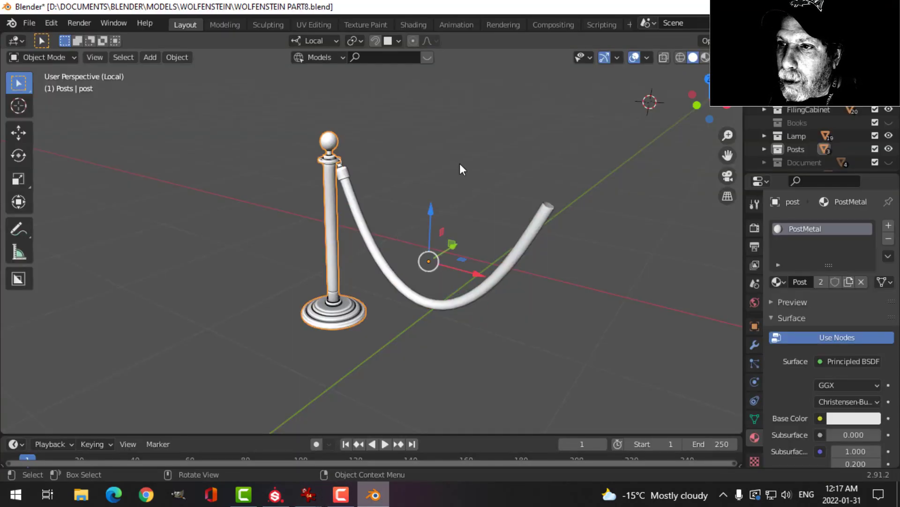
click(413, 24)
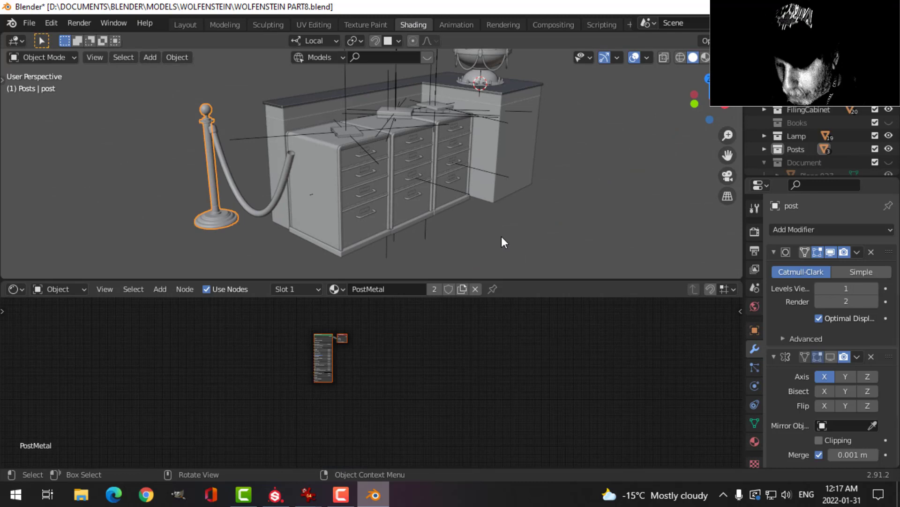
key(KP_Divide)
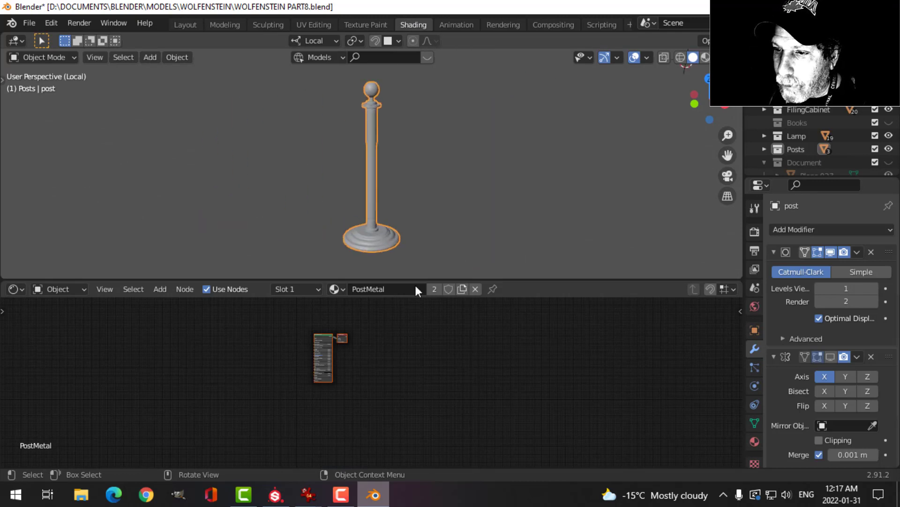
scroll(396, 318, up, 2)
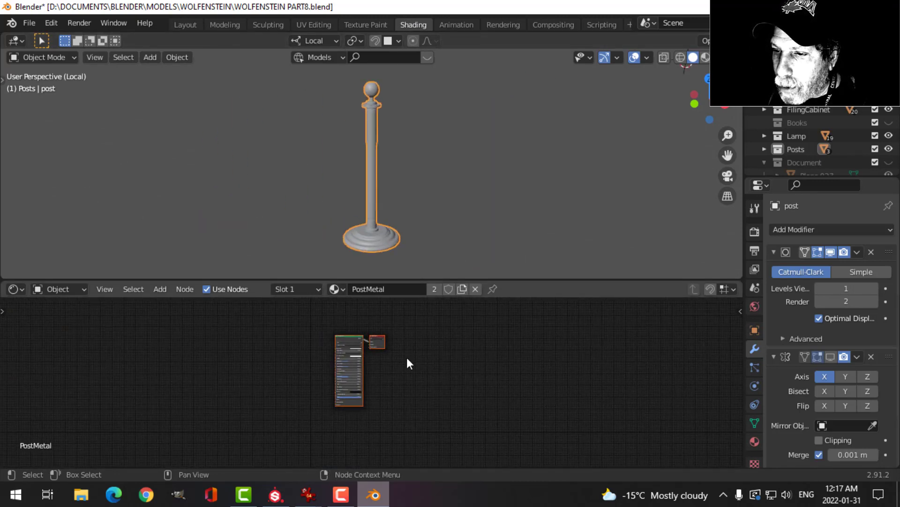
scroll(375, 347, up, 2)
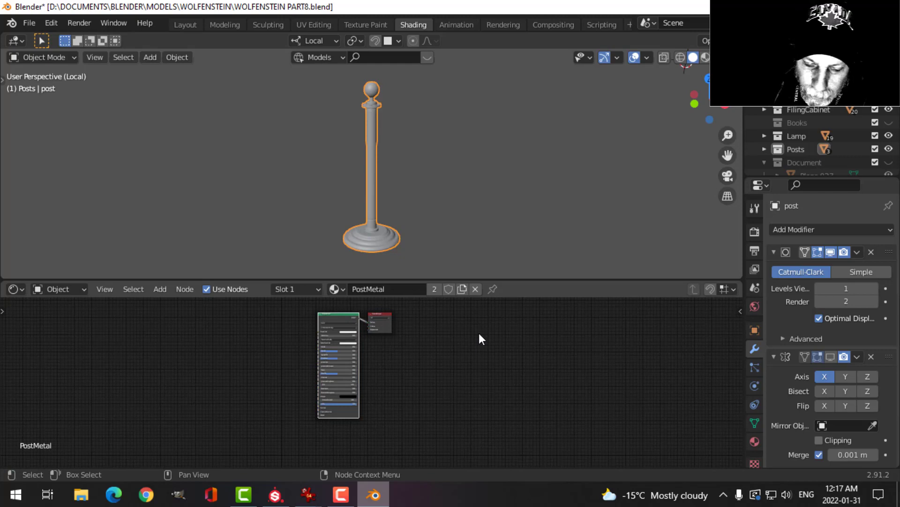
Step: Apply Principled Texture Setup to PostMetal with the Post_PostMetal BaseColor, Height, Metallic, Normal and Roughness maps from the WOLFENSTEIN TEXTURES folder
key(ctrl+shift+t)
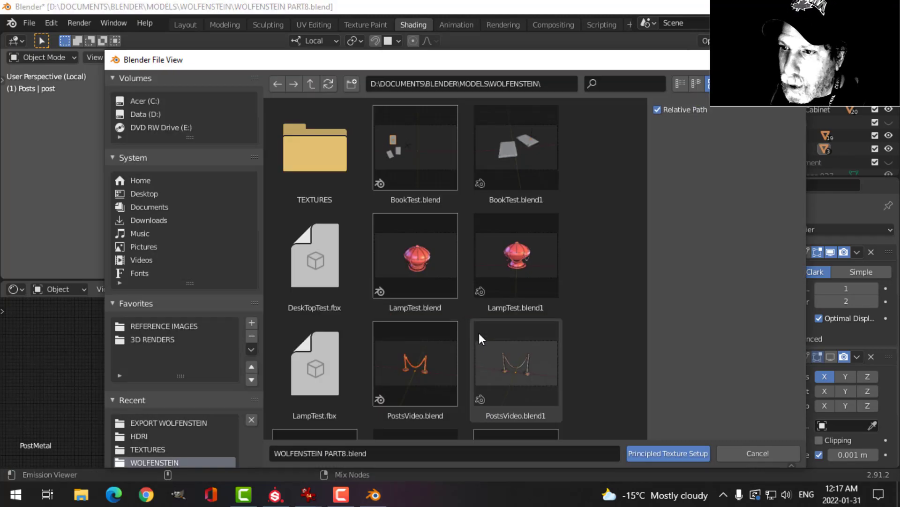
click(299, 155)
scroll(422, 347, down, 3)
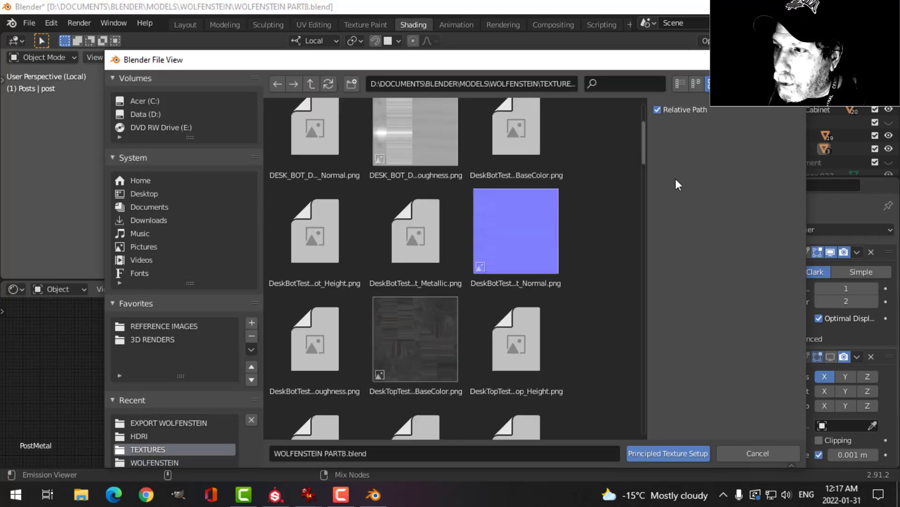
click(680, 84)
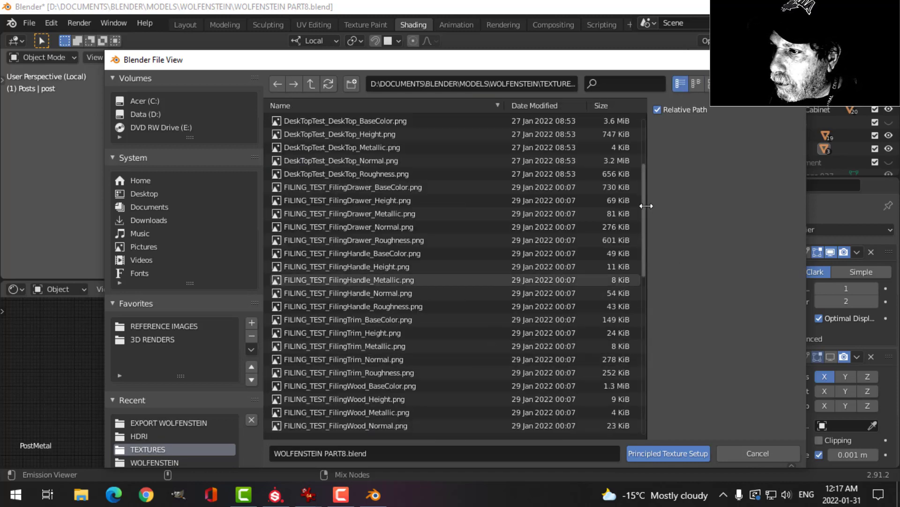
drag(643, 189, 649, 339)
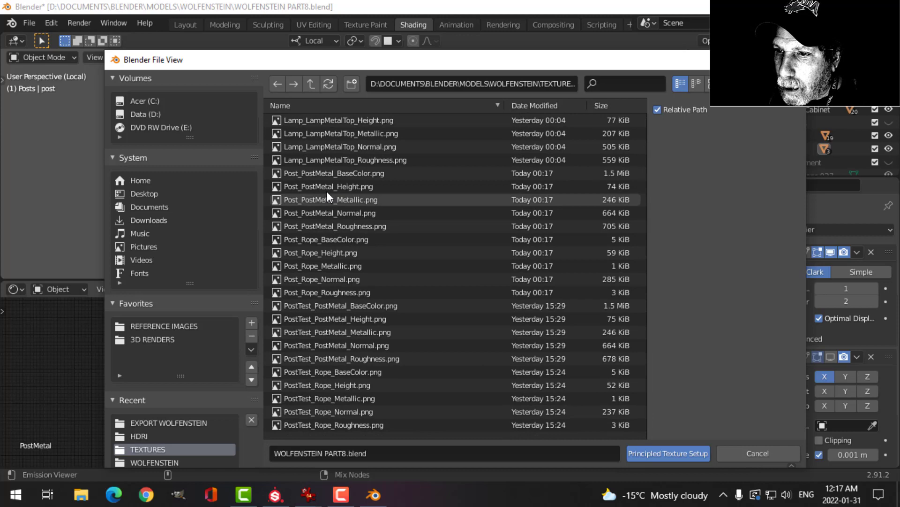
click(333, 173)
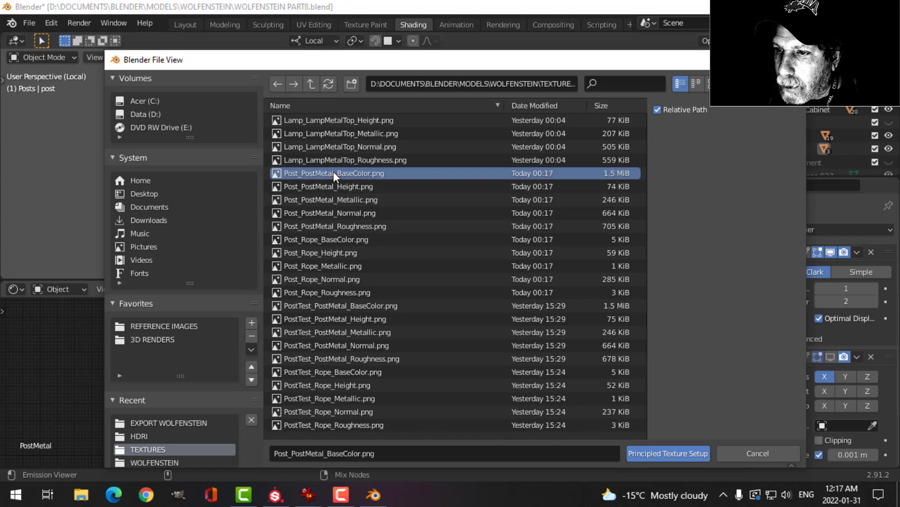
shift+click(362, 226)
click(668, 453)
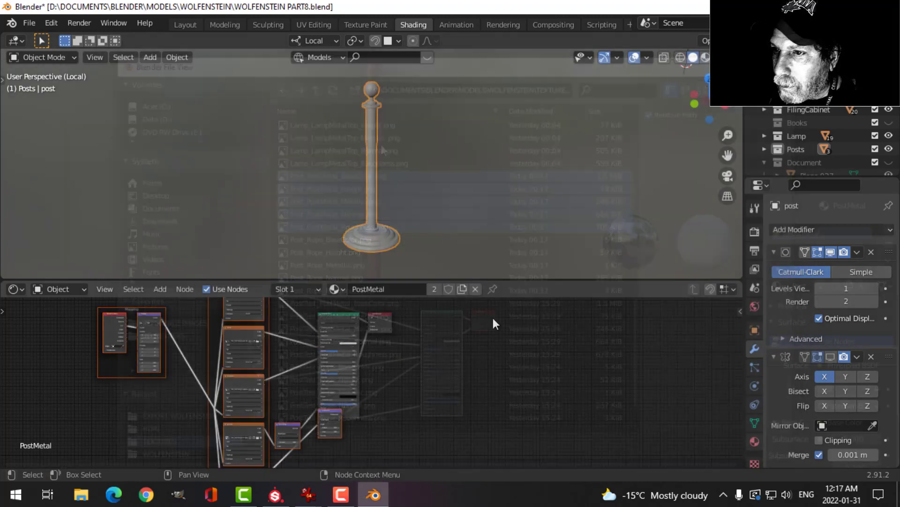
Step: Inspect the textured post in material preview, return from the isolated view to the full scene and save the file
scroll(432, 183, up, 5)
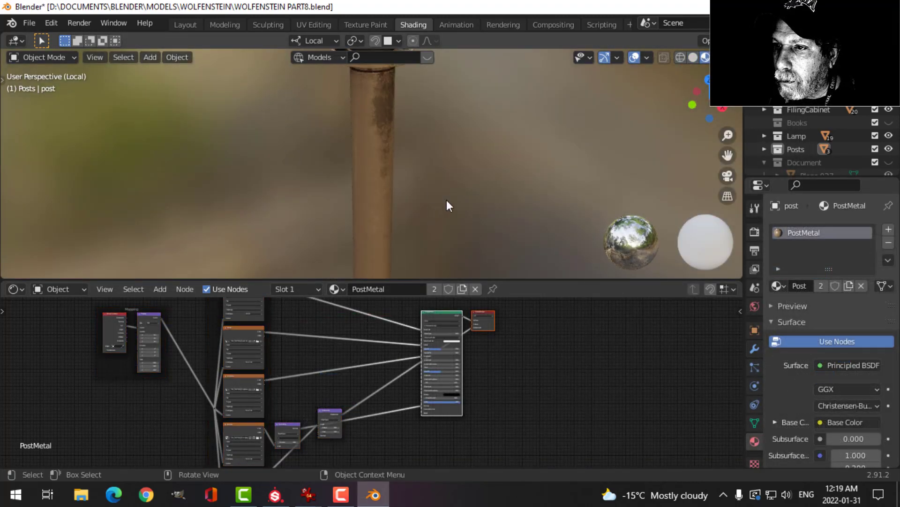
scroll(413, 220, down, 3)
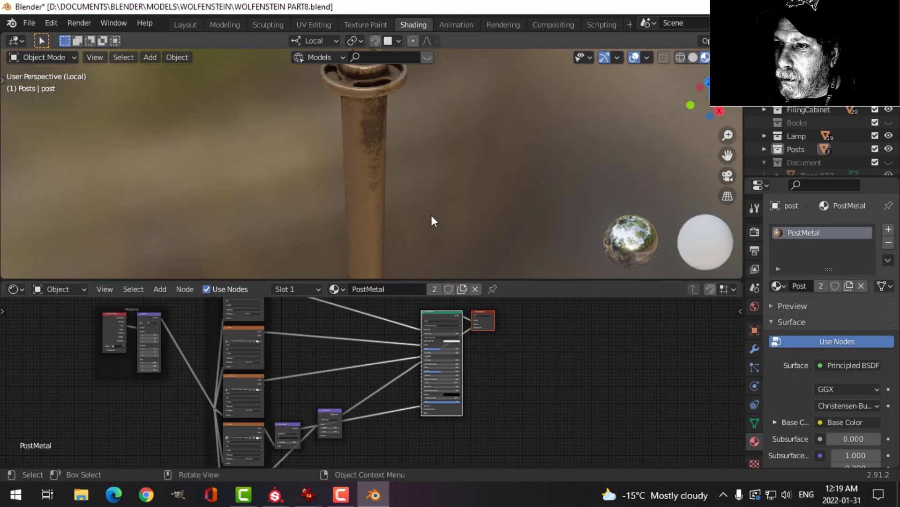
mouse_move(431, 218)
middle_down()
mouse_move(418, 211)
mouse_move(427, 200)
middle_up()
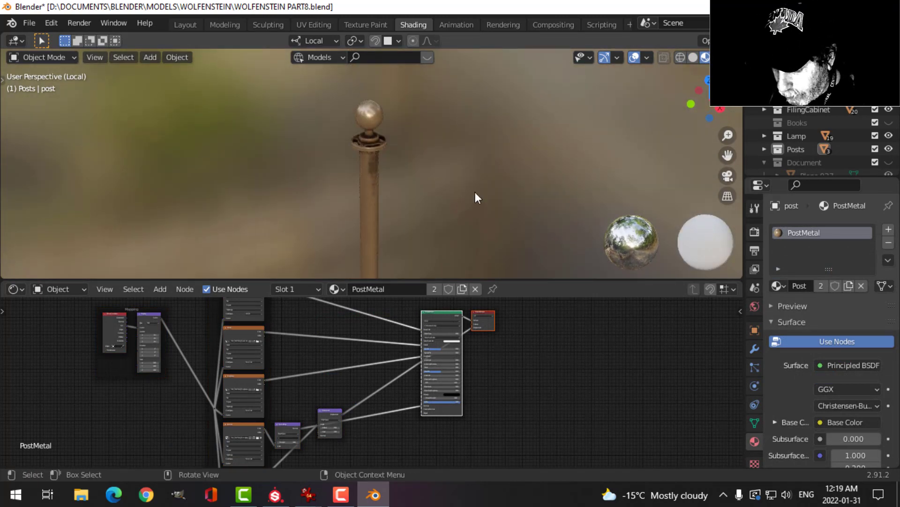
key(KP_Divide)
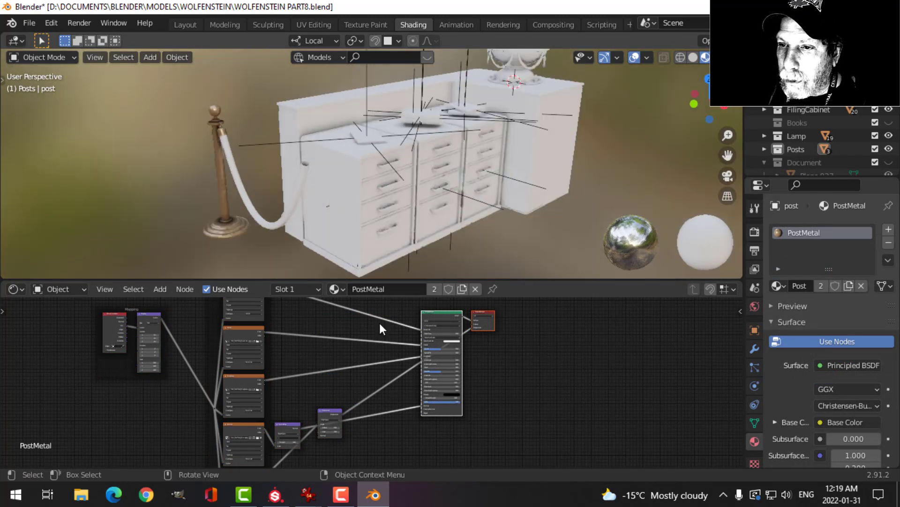
click(232, 161)
key(ctrl+s)
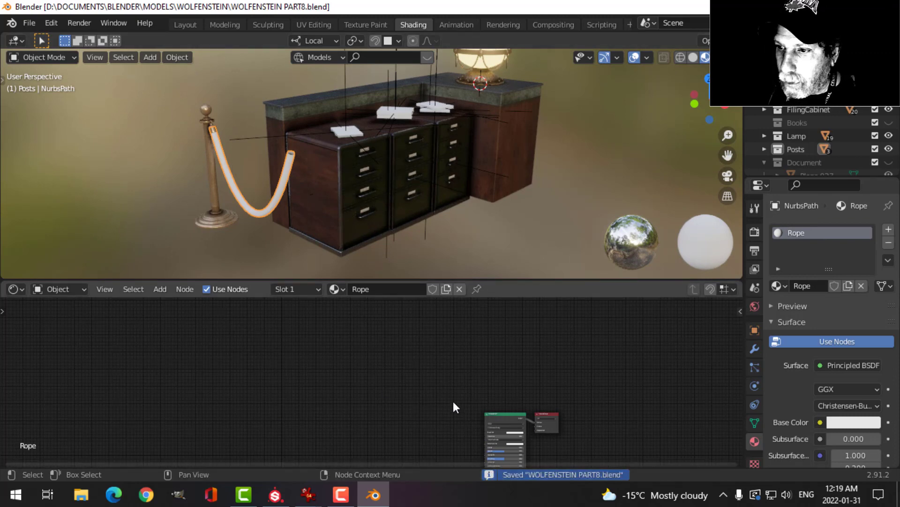
Step: Apply Principled Texture Setup to the Rope material with the Post_Rope BaseColor, Height, Metallic, Normal and Roughness maps
middle_drag(461, 377, 312, 301)
click(344, 338)
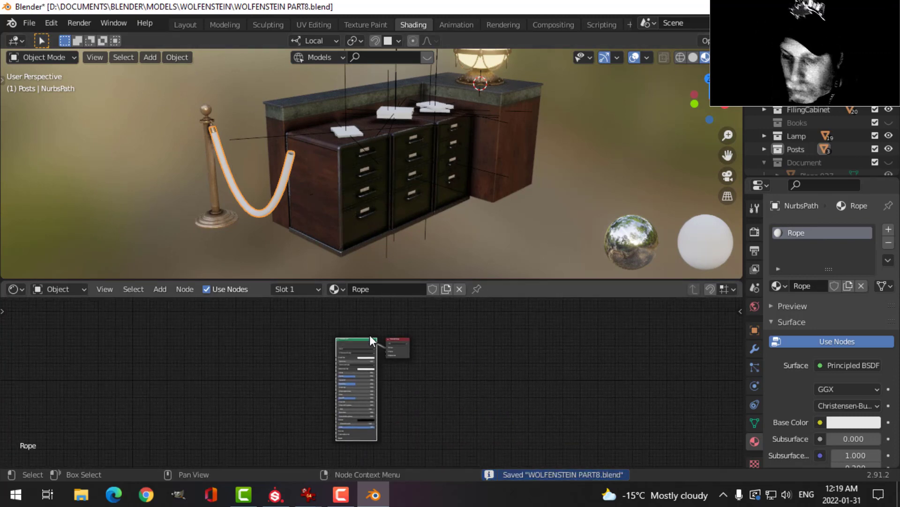
key(ctrl+shift+t)
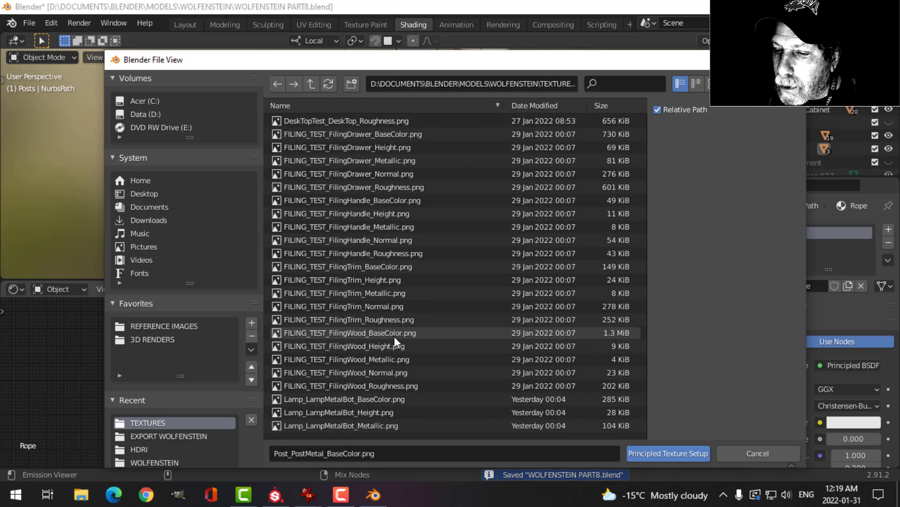
scroll(393, 336, down, 7)
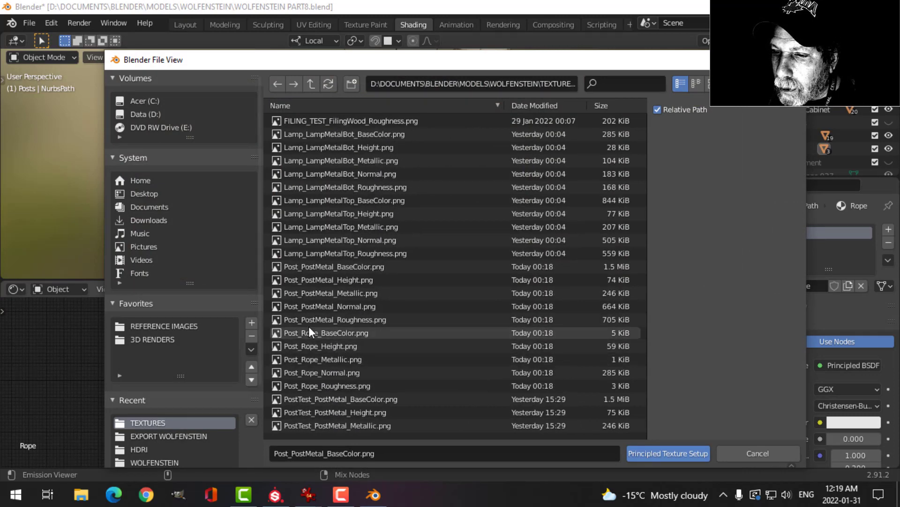
click(323, 336)
shift+click(345, 384)
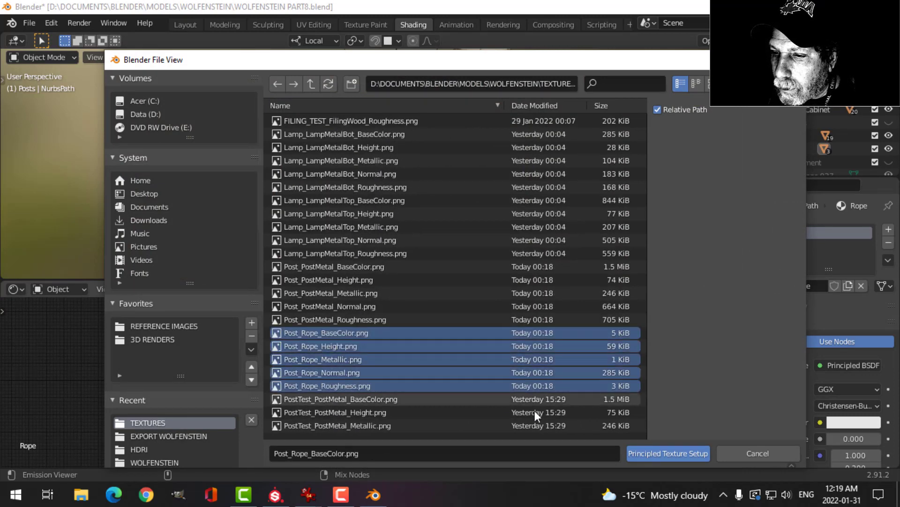
click(652, 454)
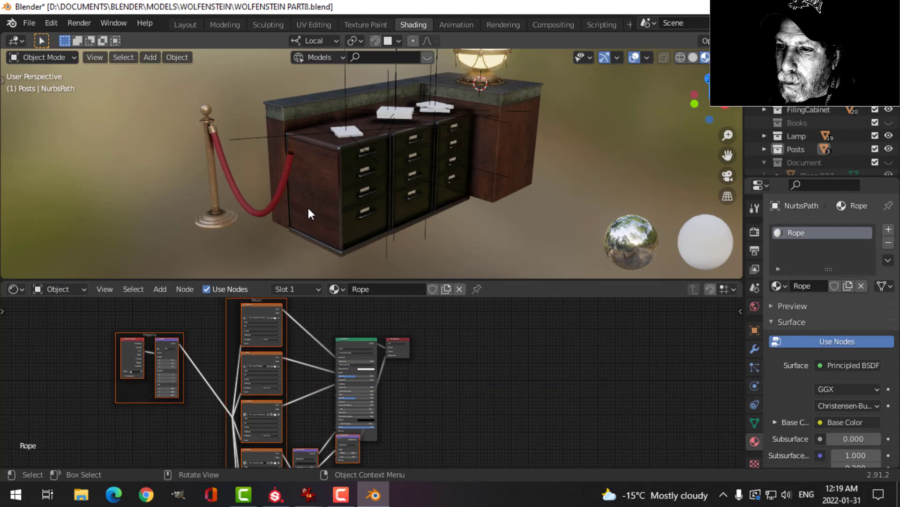
Step: Switch the viewport back to solid shading and return to the Layout workspace
middle_drag(308, 207, 323, 201)
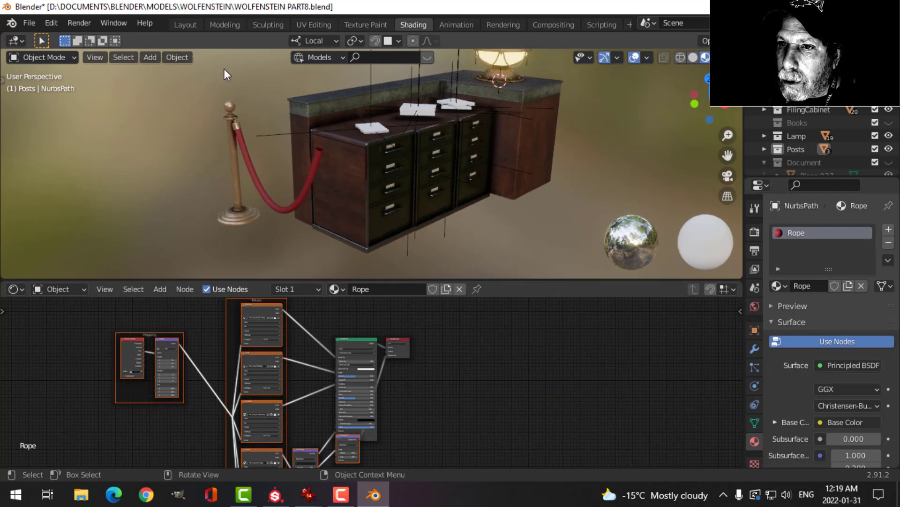
click(680, 59)
click(693, 57)
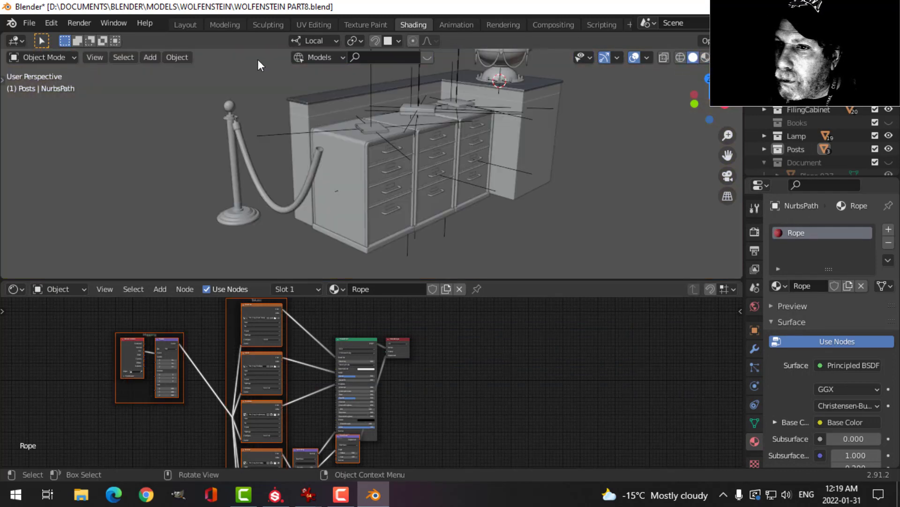
click(190, 24)
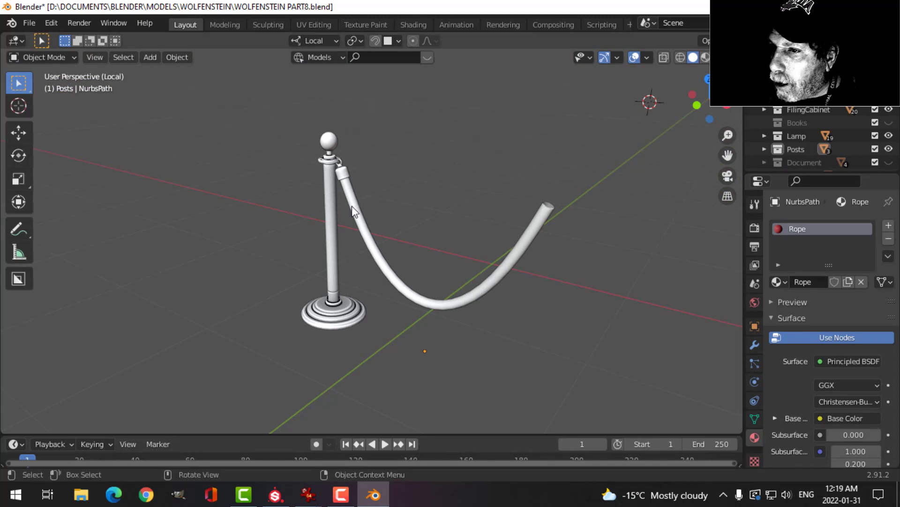
Step: Turn on the viewport display of the post's Mirror modifier
click(327, 147)
click(754, 344)
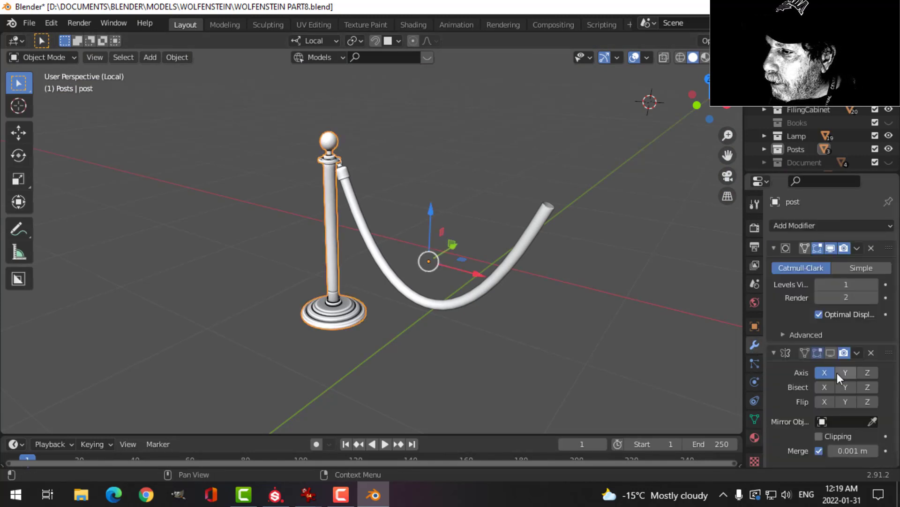
click(830, 352)
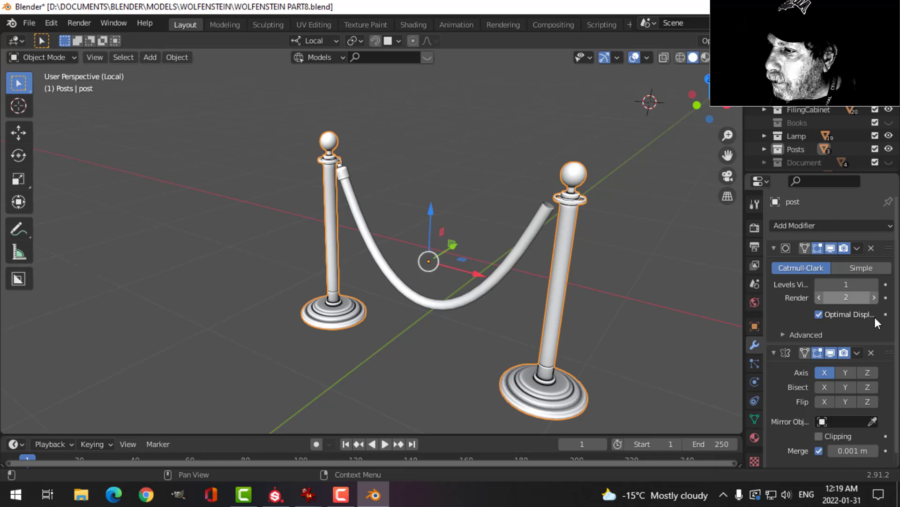
Step: Turn on the viewport display of the rope end connector's Mirror modifier, deselect it and save the file
click(349, 168)
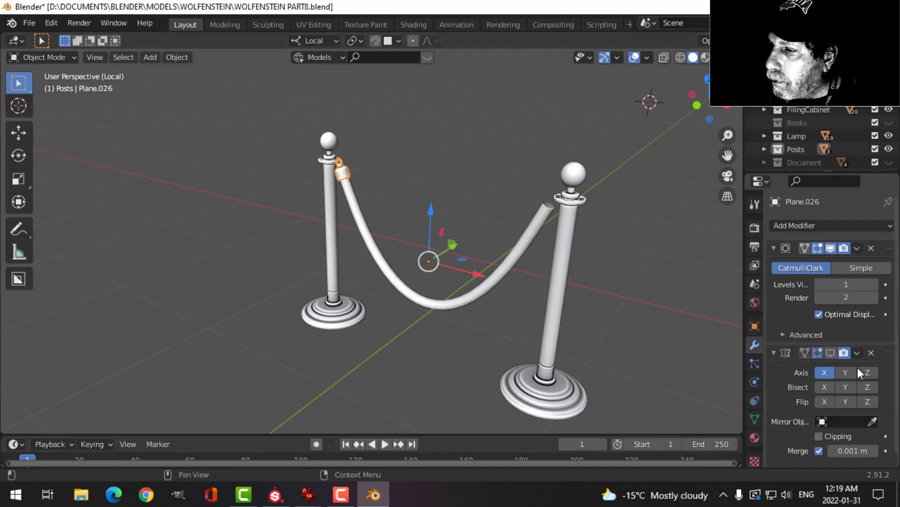
click(550, 241)
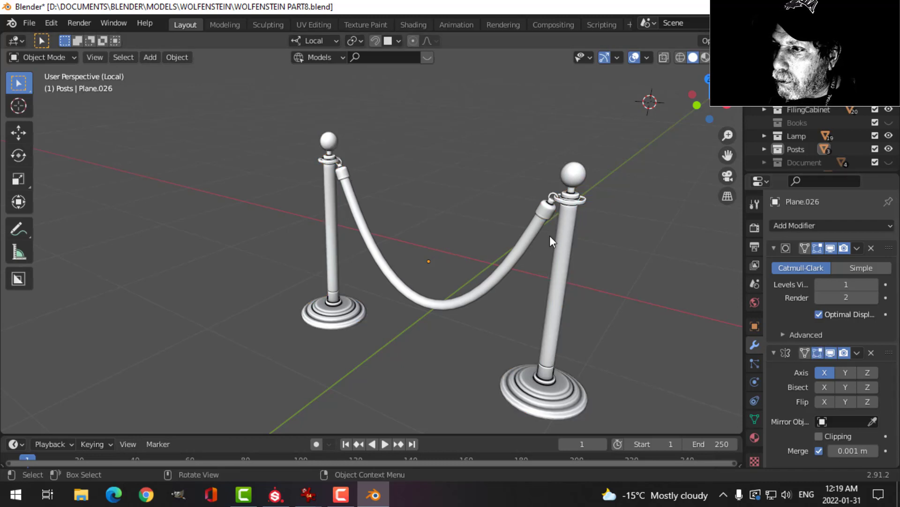
key(ctrl+s)
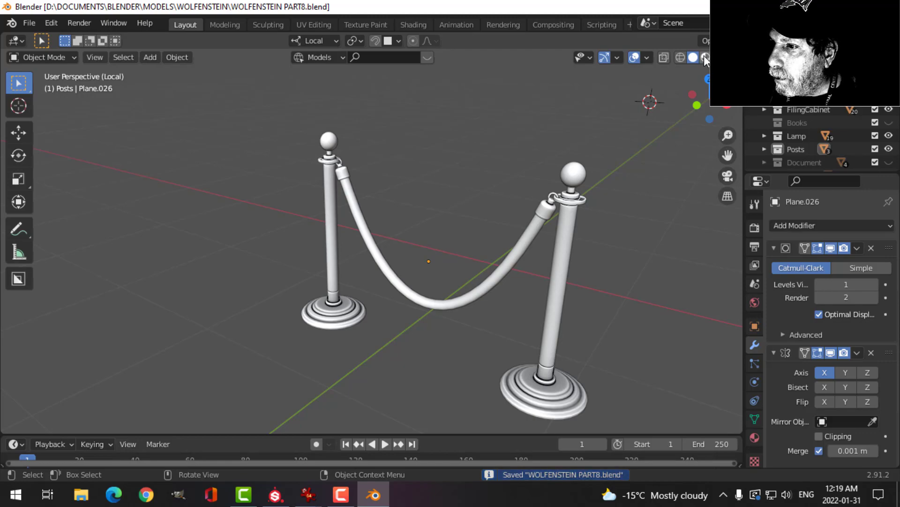
Step: Switch to material preview, leave the isolated view and examine the textured posts and rope alongside the counter, filing cabinets and lamp
click(705, 58)
middle_drag(585, 273, 574, 237)
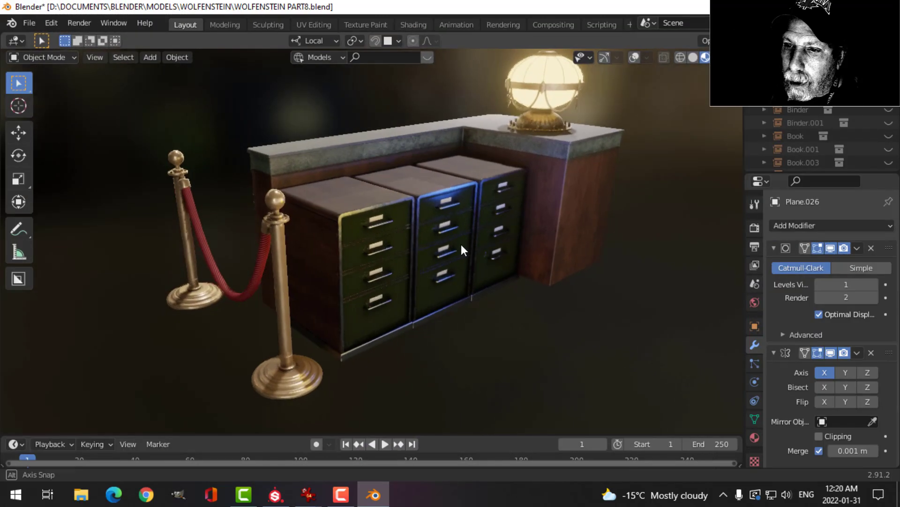
mouse_move(480, 239)
middle_down()
mouse_move(492, 224)
mouse_move(467, 235)
middle_up()
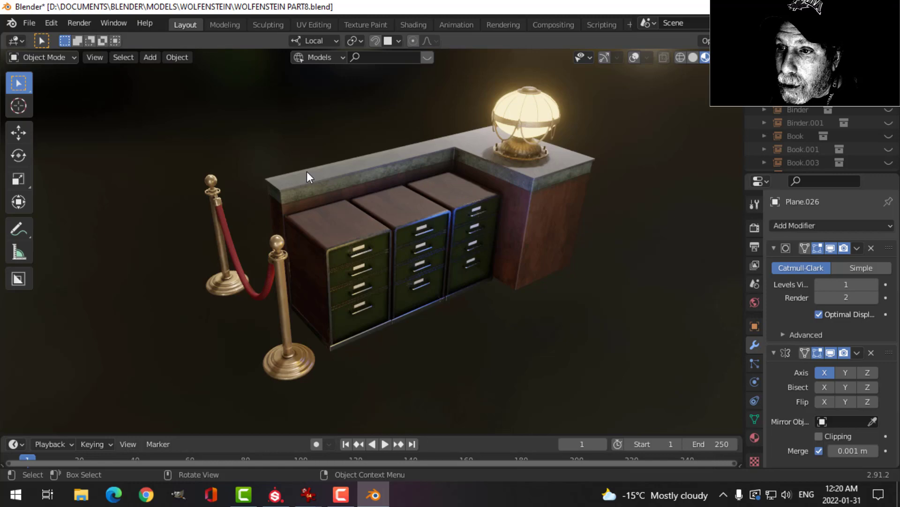
middle_drag(554, 274, 593, 252)
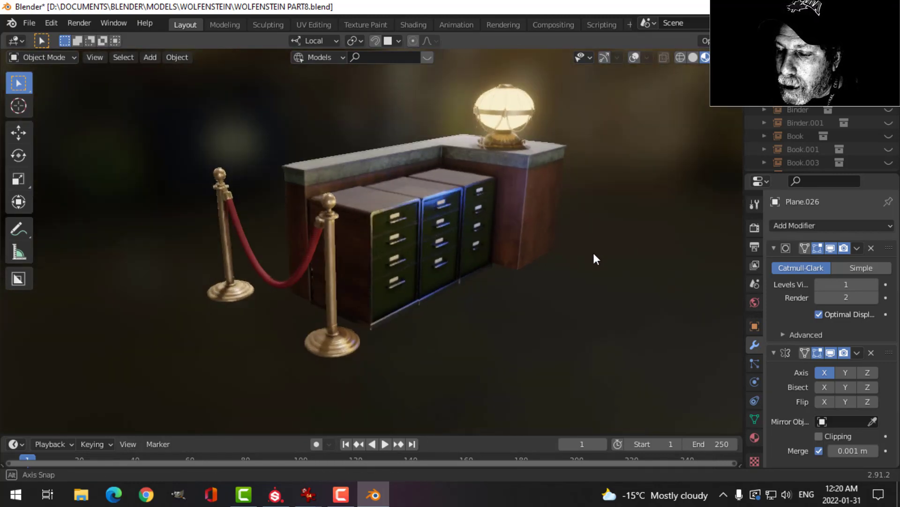
scroll(452, 272, up, 4)
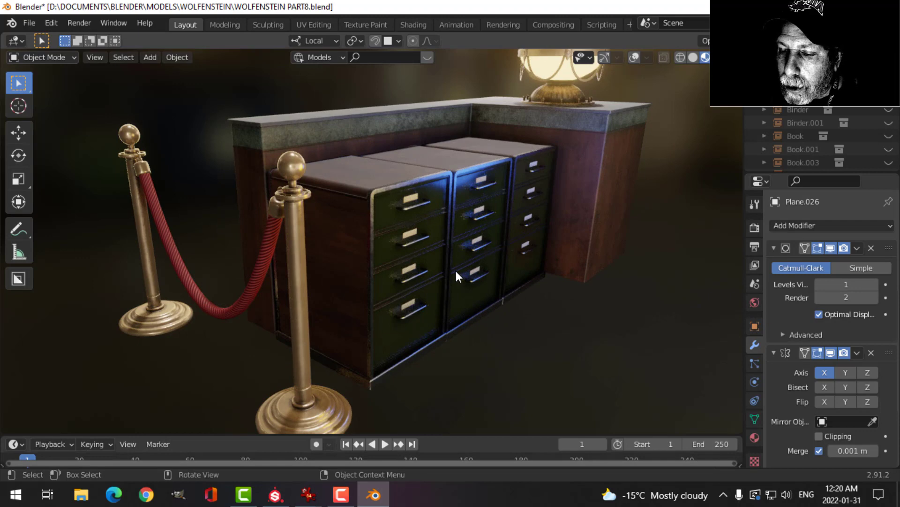
mouse_move(456, 271)
middle_down()
mouse_move(387, 286)
mouse_move(462, 269)
middle_up()
scroll(413, 281, down, 2)
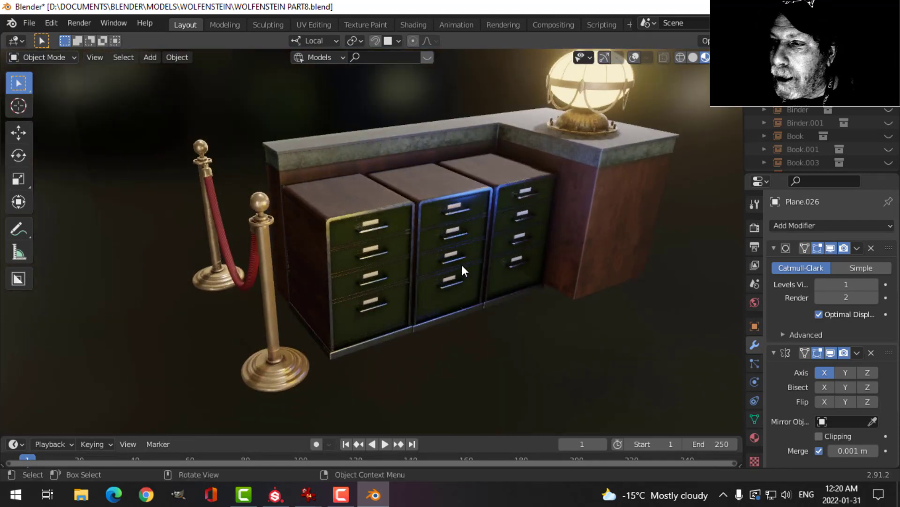